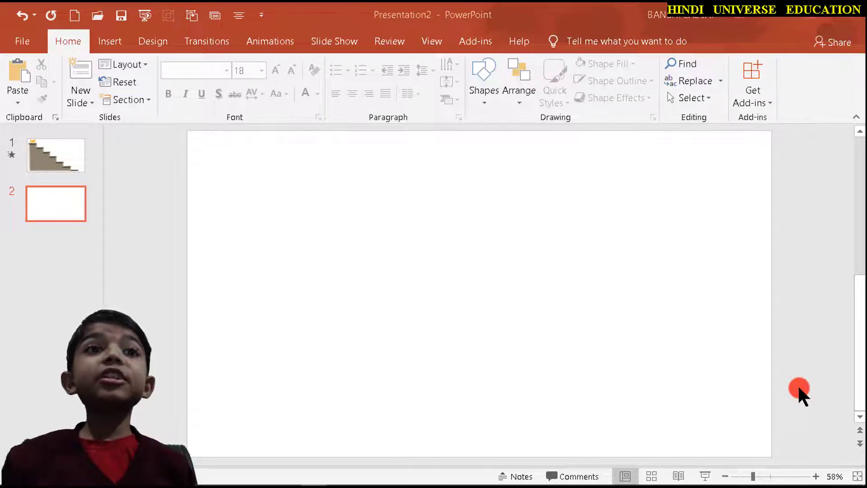
Play the finished staircase-and-ball example as a slideshow, then select the Freeform: Shape tool
{"action": "left_click", "coordinate": [53, 147]}
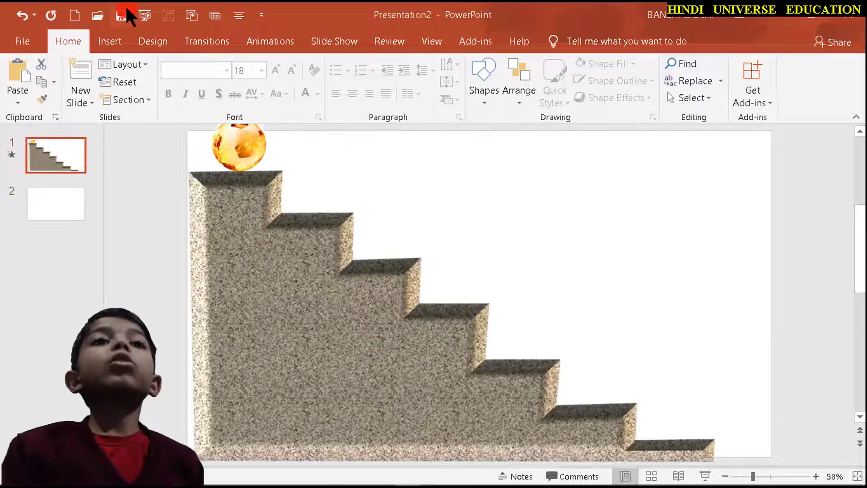
{"action": "left_click", "coordinate": [147, 12]}
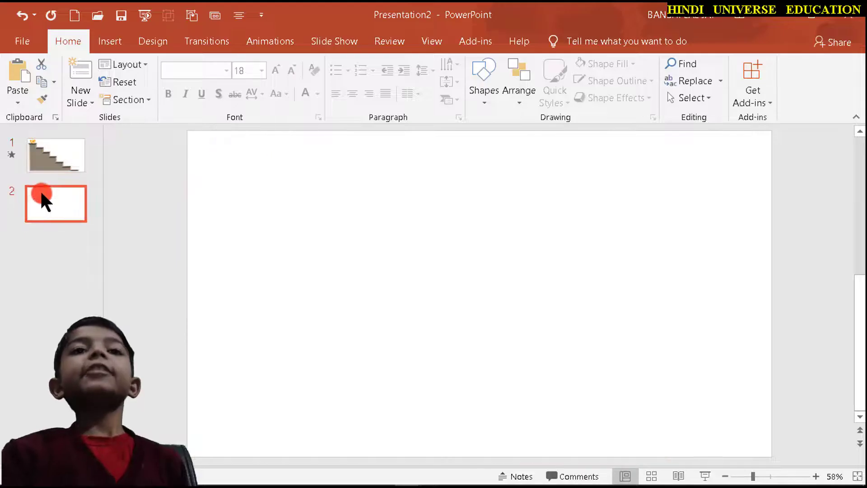
{"action": "left_click", "coordinate": [105, 41]}
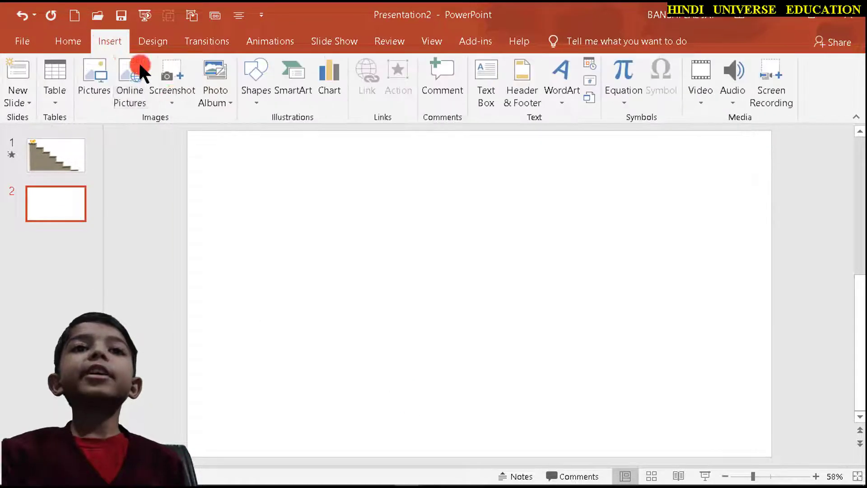
{"action": "left_click", "coordinate": [255, 100]}
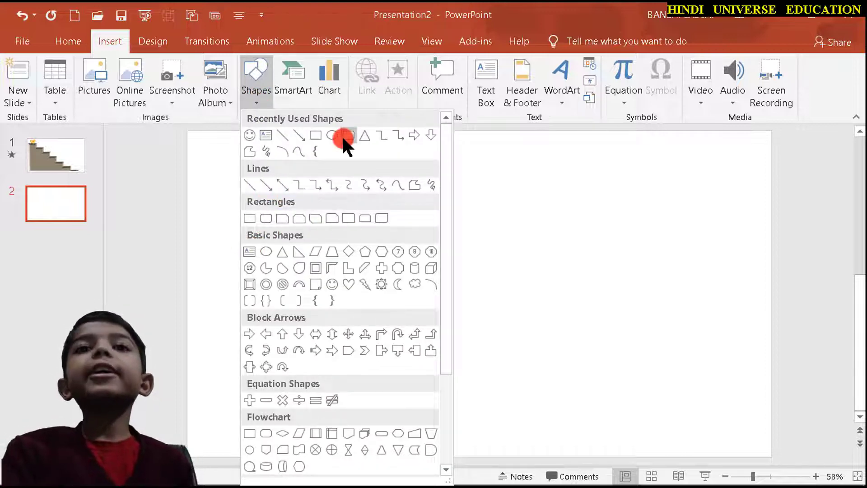
{"action": "left_click", "coordinate": [413, 184]}
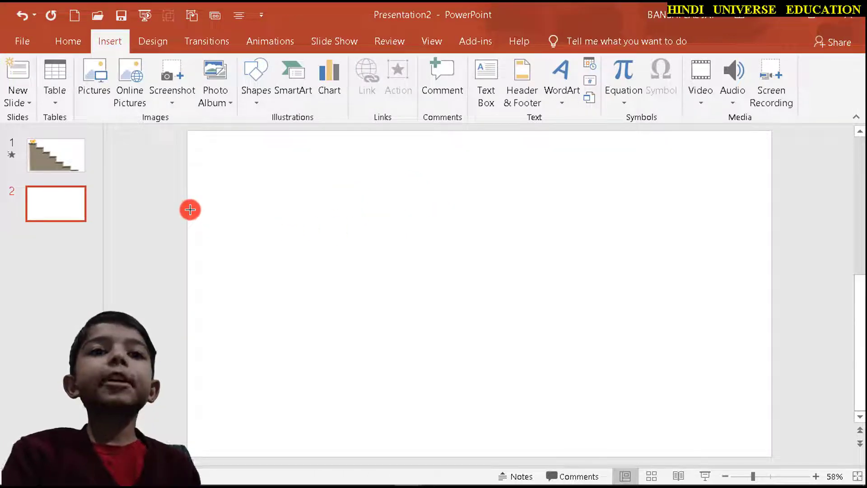
Start the staircase outline at the left edge and place corners for the top two steps
{"action": "left_click", "coordinate": [190, 209]}
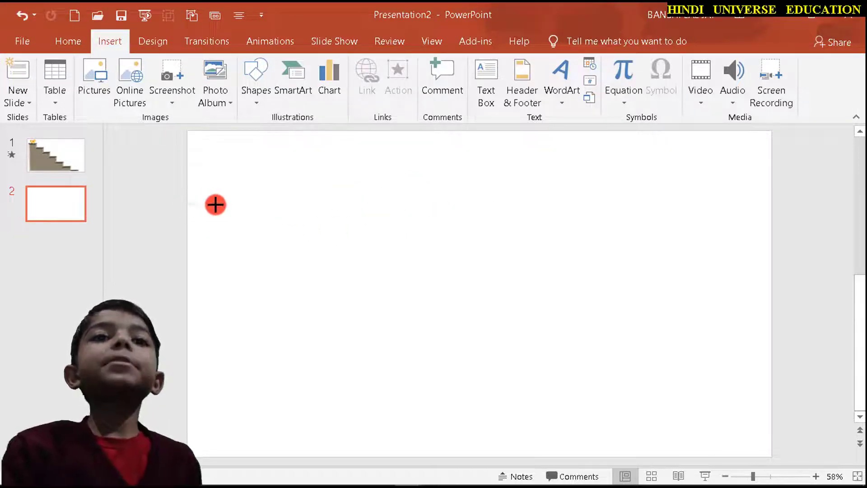
{"action": "left_click", "coordinate": [266, 204]}
{"action": "left_click", "coordinate": [265, 246]}
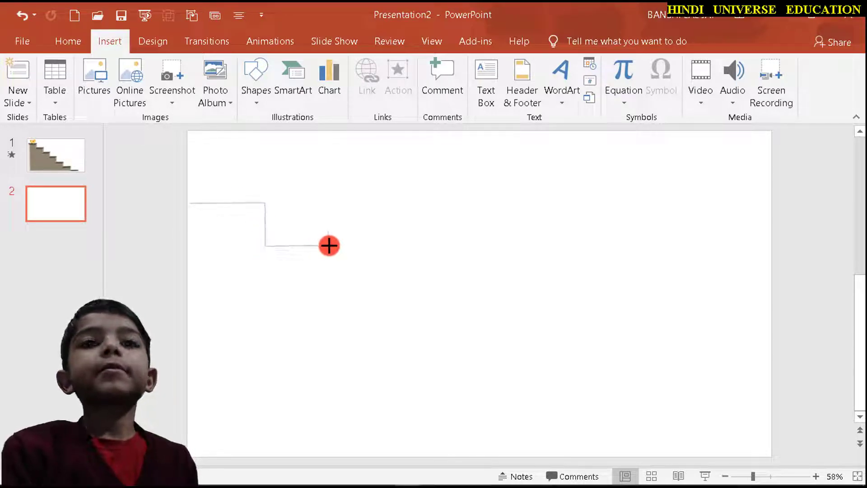
{"action": "left_click", "coordinate": [328, 246]}
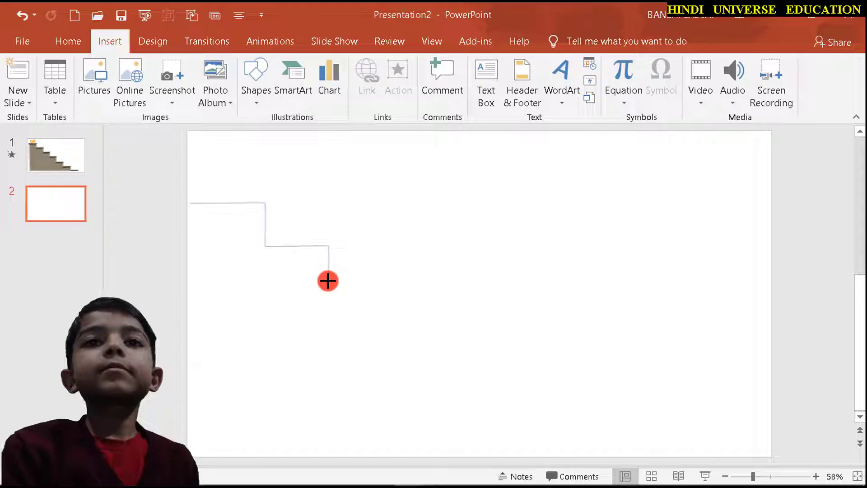
{"action": "left_click", "coordinate": [326, 282]}
{"action": "left_click", "coordinate": [388, 280]}
Continue the outline with corners for the lower descending steps down to the lowest step
{"action": "left_click", "coordinate": [389, 313]}
{"action": "left_click", "coordinate": [439, 312]}
{"action": "left_click", "coordinate": [440, 352]}
{"action": "left_click", "coordinate": [504, 383]}
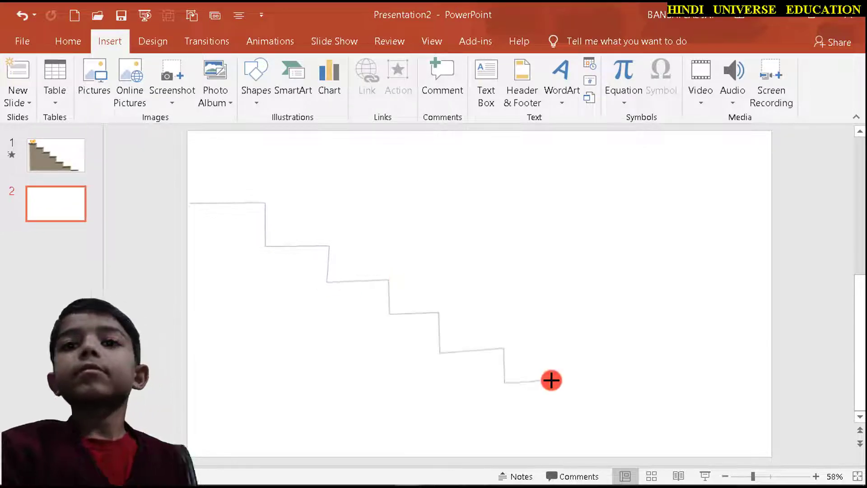
{"action": "left_click", "coordinate": [553, 382]}
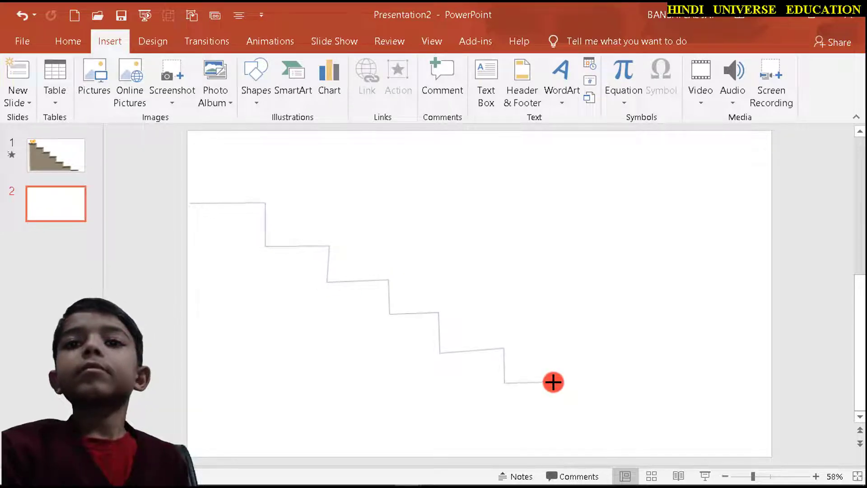
{"action": "left_click", "coordinate": [551, 417]}
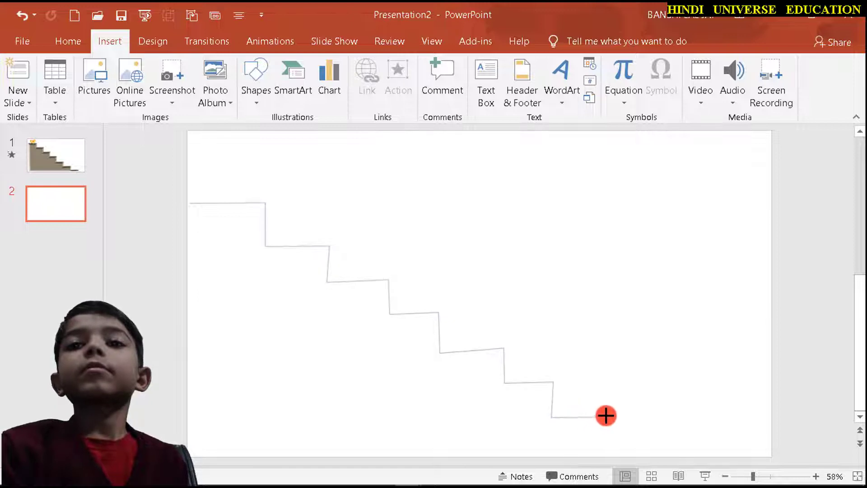
{"action": "left_click", "coordinate": [605, 415]}
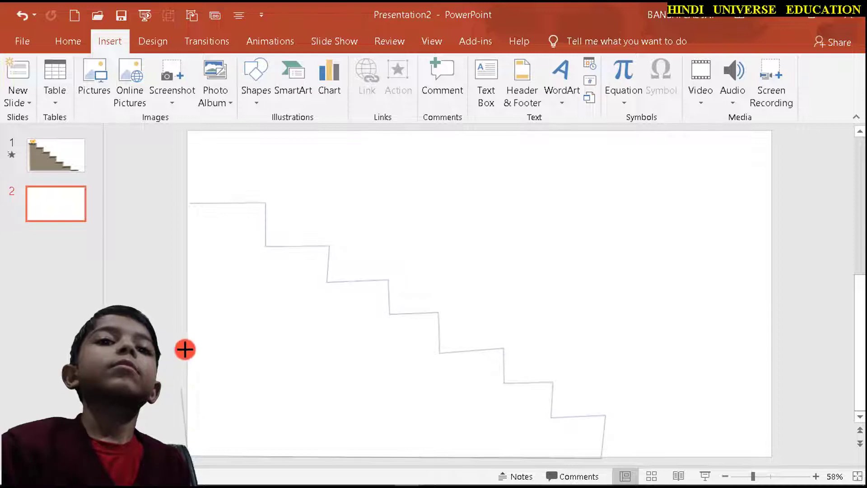
Close the staircase outline at its starting point and nudge the shape slightly upward
{"action": "left_click", "coordinate": [190, 203]}
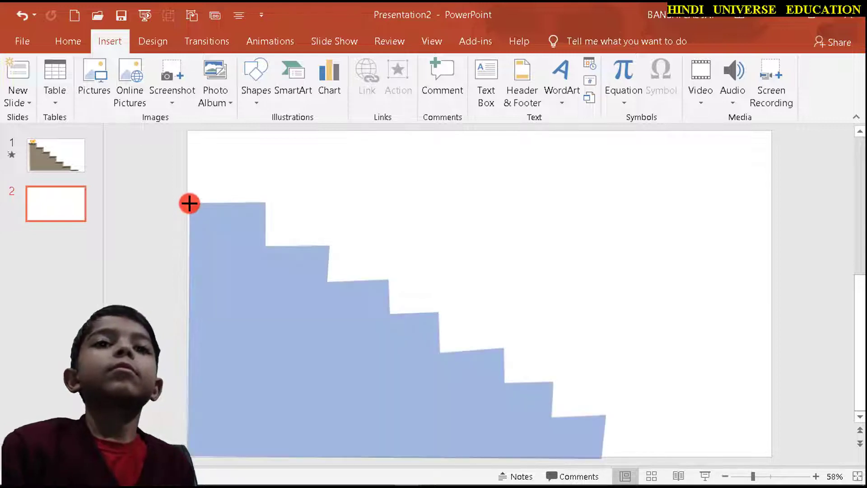
{"action": "left_click", "coordinate": [189, 203]}
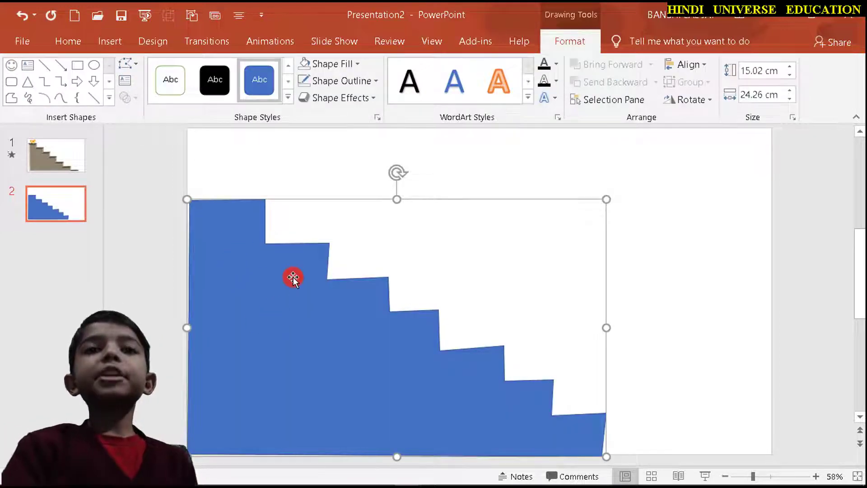
{"action": "left_click_drag", "start_coordinate": [271, 339], "coordinate": [271, 337]}
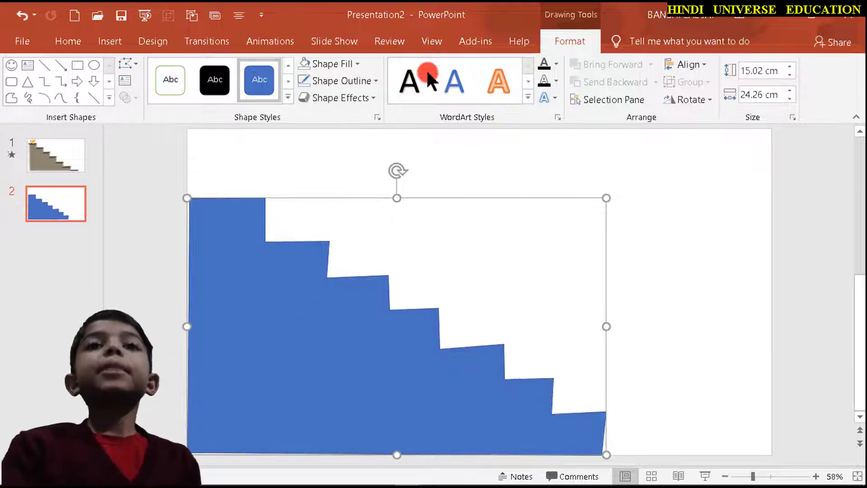
Fill the staircase with the Water droplets texture and set its outline to No Outline
{"action": "left_click", "coordinate": [356, 64]}
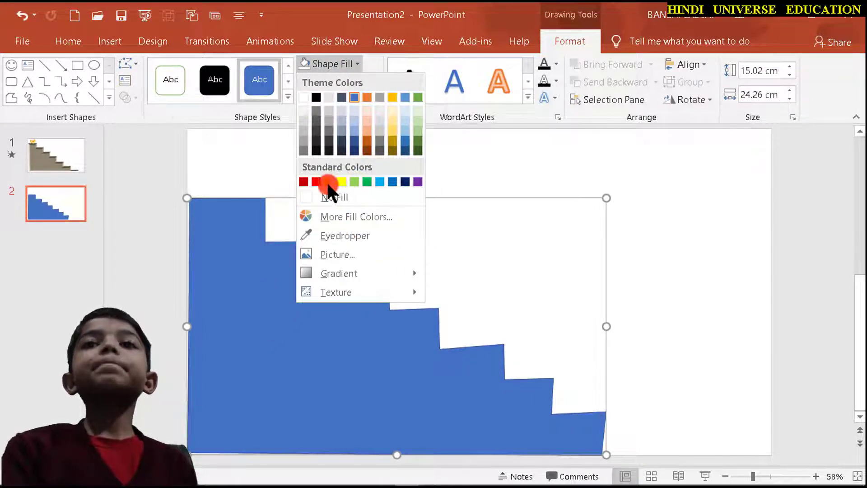
{"action": "mouse_move", "coordinate": [336, 291]}
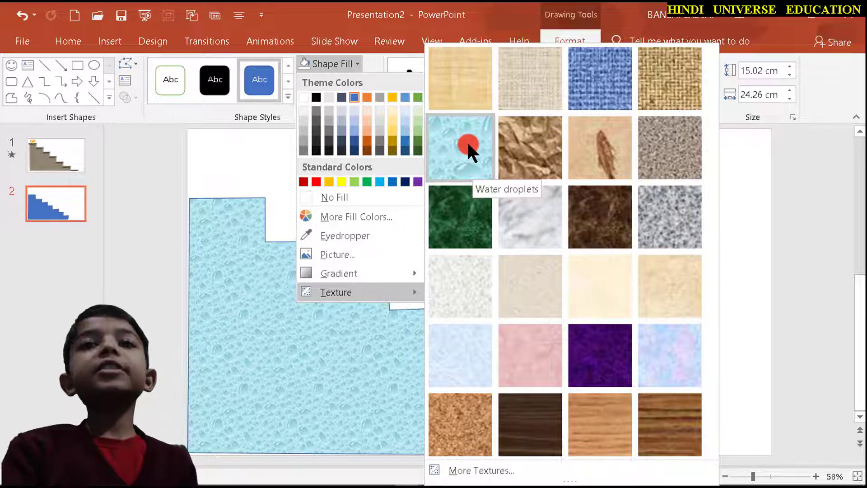
{"action": "left_click", "coordinate": [467, 144]}
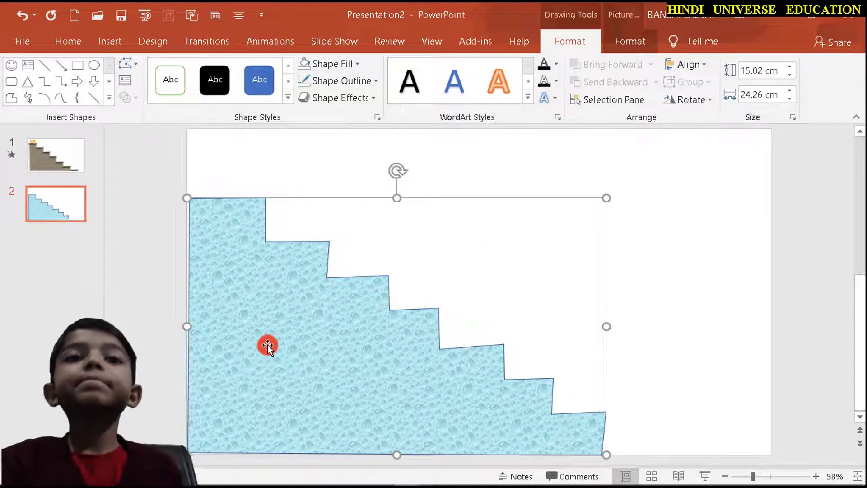
{"action": "left_click", "coordinate": [376, 79]}
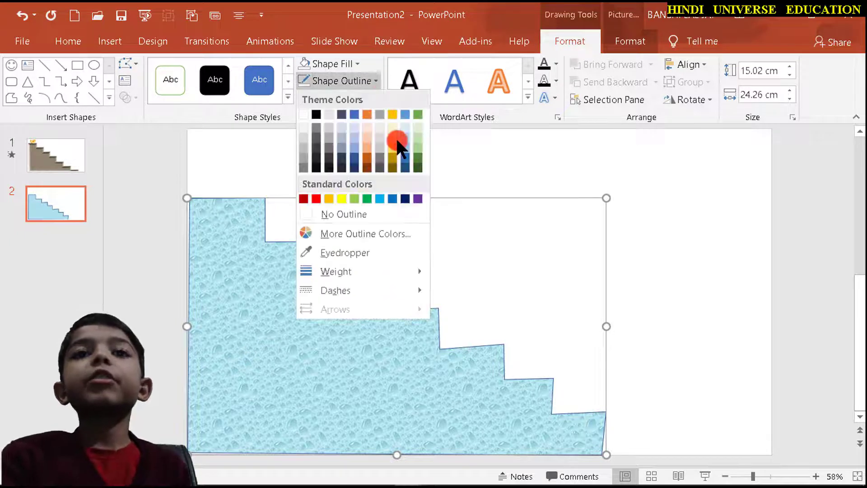
{"action": "left_click", "coordinate": [373, 214]}
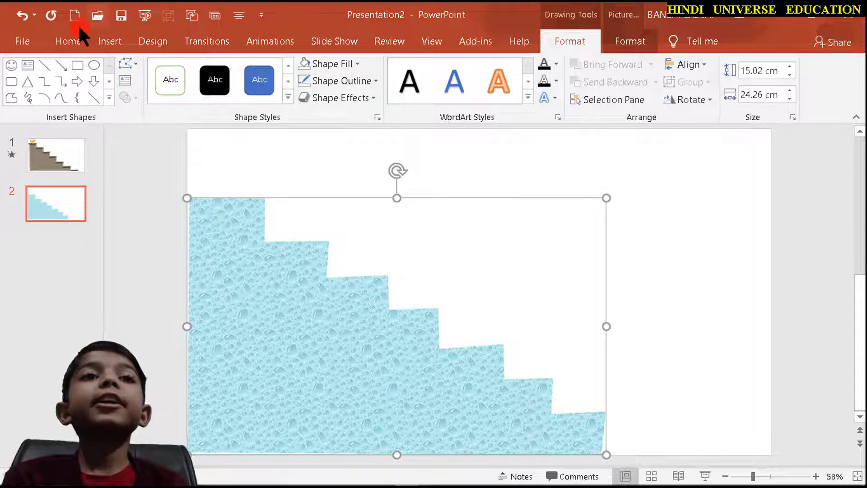
Insert the football.jpg picture onto the slide
{"action": "left_click", "coordinate": [105, 41]}
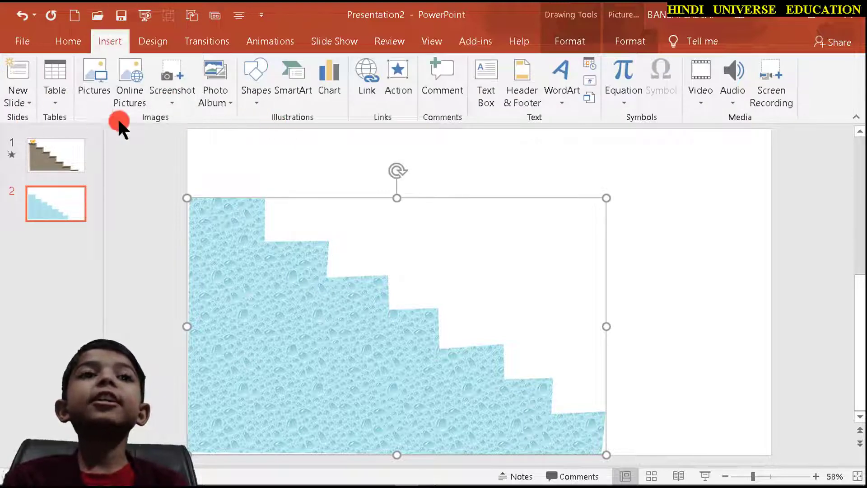
{"action": "left_click", "coordinate": [92, 81]}
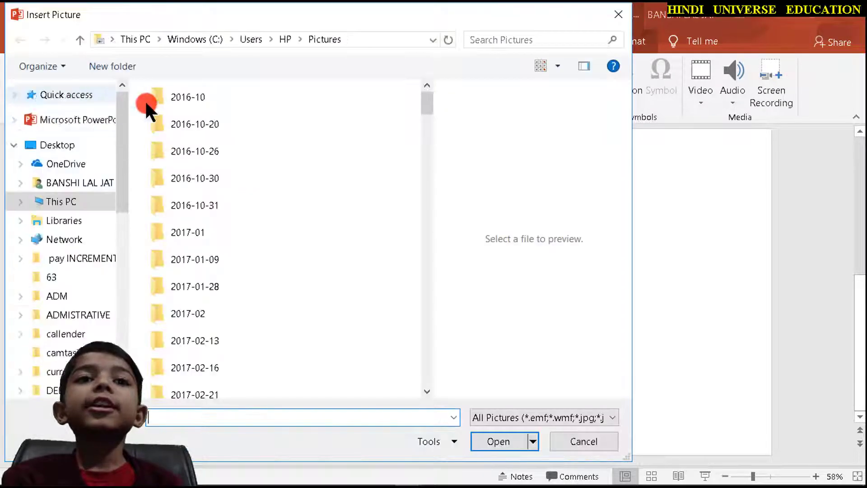
{"action": "scroll", "coordinate": [175, 251], "scroll_direction": "down", "scroll_amount": 5}
{"action": "scroll", "coordinate": [176, 253], "scroll_direction": "down", "scroll_amount": 5}
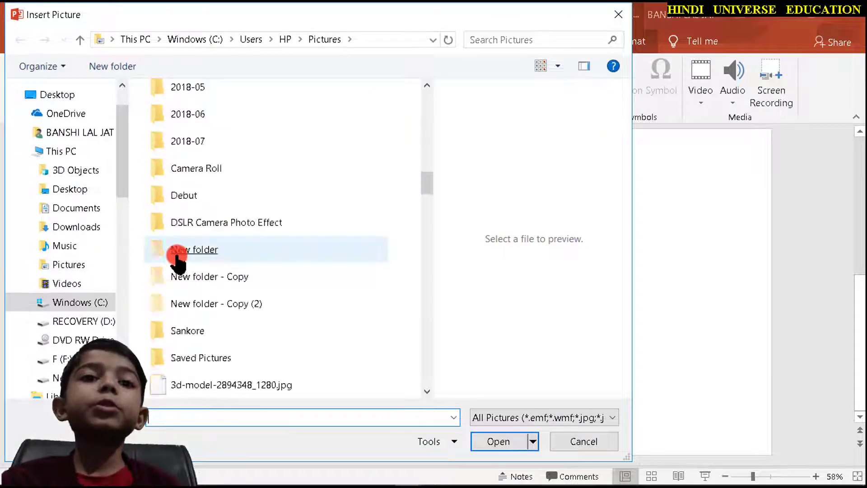
{"action": "scroll", "coordinate": [178, 257], "scroll_direction": "down", "scroll_amount": 2}
{"action": "scroll", "coordinate": [178, 255], "scroll_direction": "down", "scroll_amount": 5}
{"action": "scroll", "coordinate": [180, 251], "scroll_direction": "down", "scroll_amount": 1}
{"action": "scroll", "coordinate": [180, 253], "scroll_direction": "down", "scroll_amount": 7}
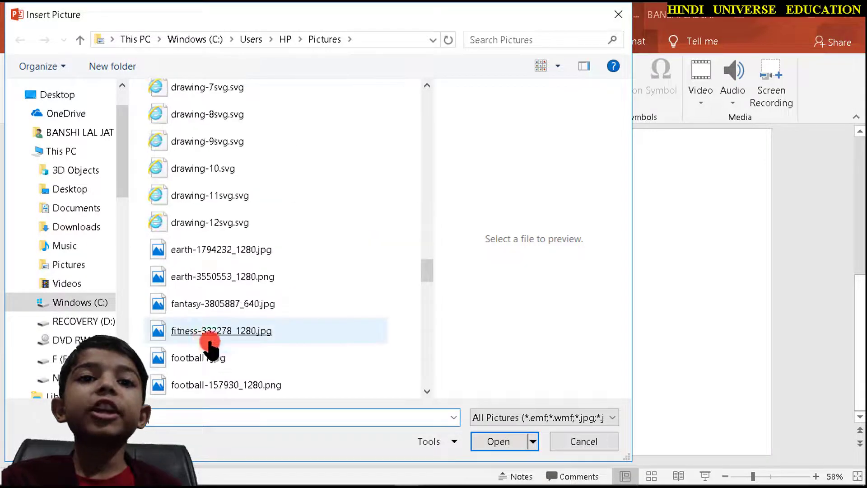
{"action": "double_click", "coordinate": [210, 359]}
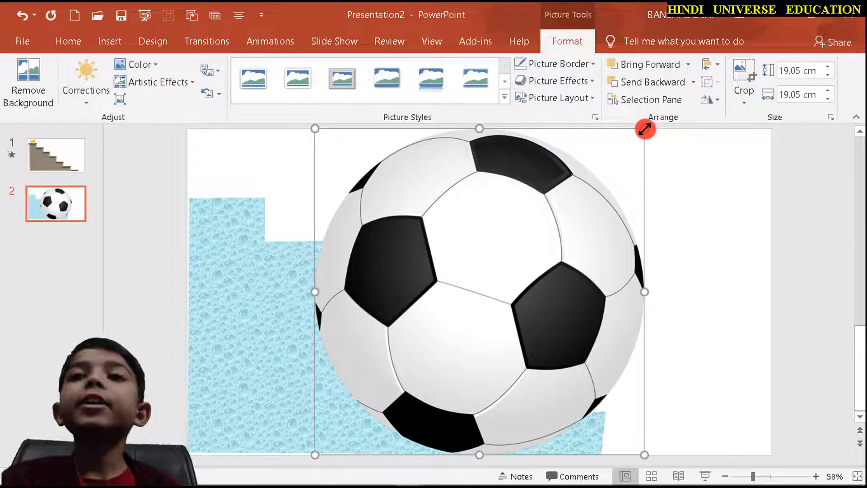
Shrink the football to 2.75 cm and move it above the staircase's top step
{"action": "left_click_drag", "start_coordinate": [644, 128], "coordinate": [489, 283]}
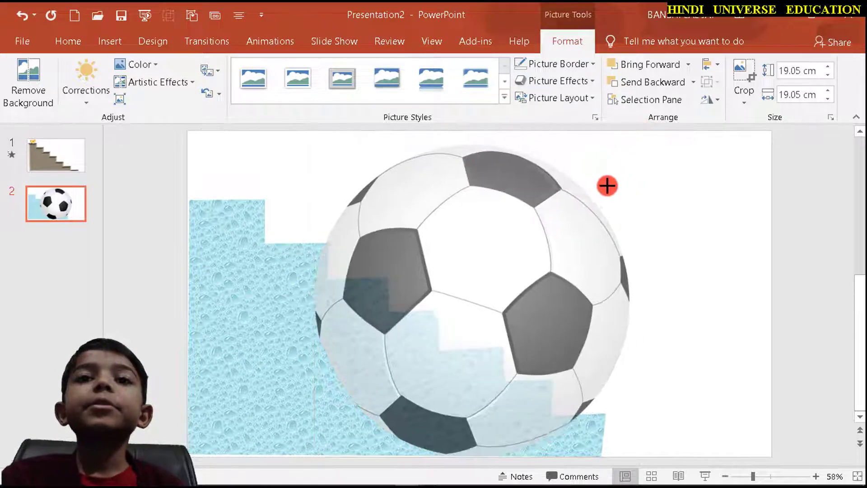
{"action": "mouse_move", "coordinate": [406, 371]}
{"action": "left_mouse_down"}
{"action": "mouse_move", "coordinate": [335, 185]}
{"action": "mouse_move", "coordinate": [229, 164]}
{"action": "left_mouse_up"}
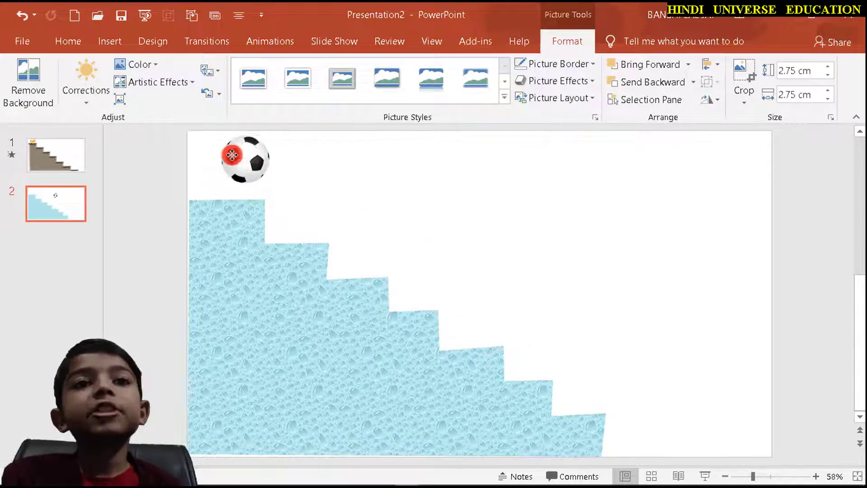
{"action": "left_click_drag", "start_coordinate": [267, 133], "coordinate": [251, 159]}
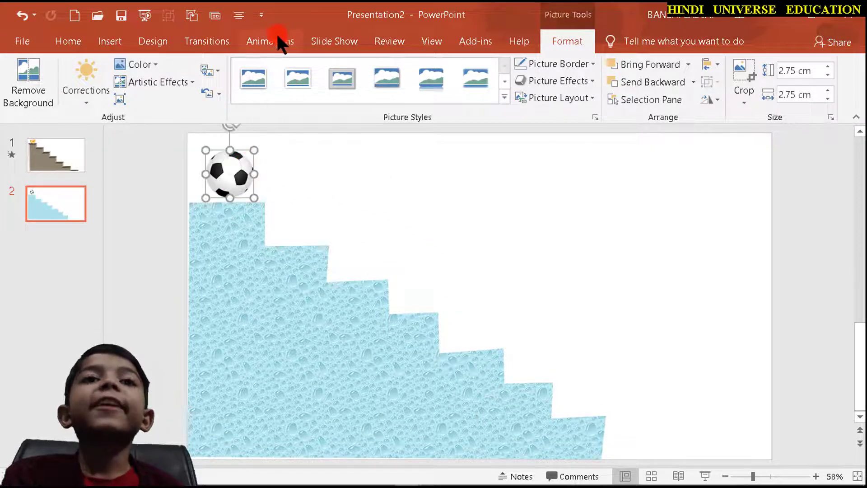
Apply the Bounce Right motion path to the football from More Motion Paths
{"action": "left_click", "coordinate": [277, 36]}
{"action": "left_click", "coordinate": [378, 94]}
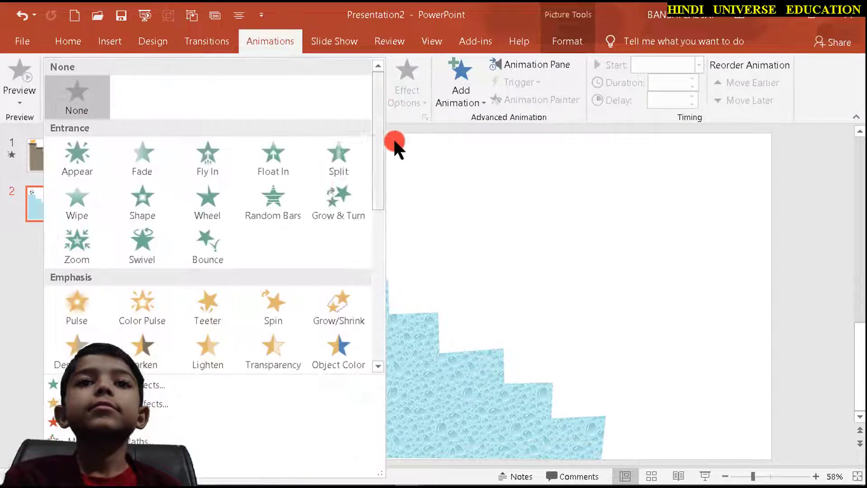
{"action": "scroll", "coordinate": [271, 217], "scroll_direction": "down", "scroll_amount": 5}
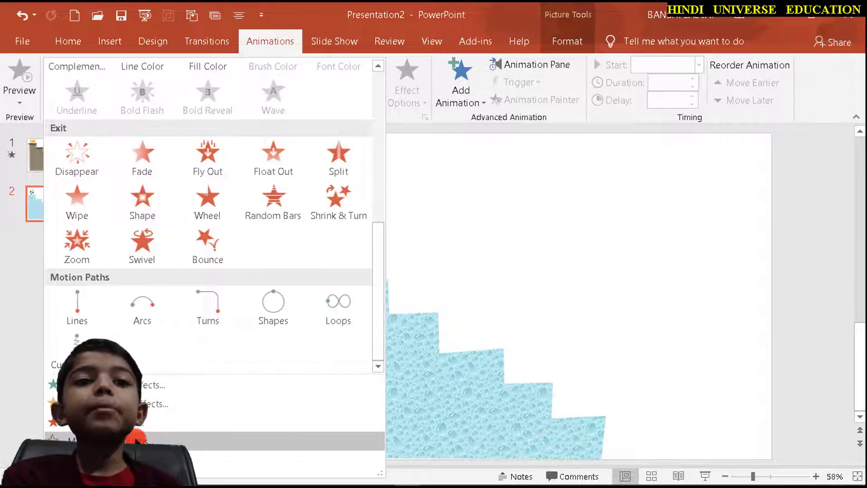
{"action": "left_click", "coordinate": [147, 440]}
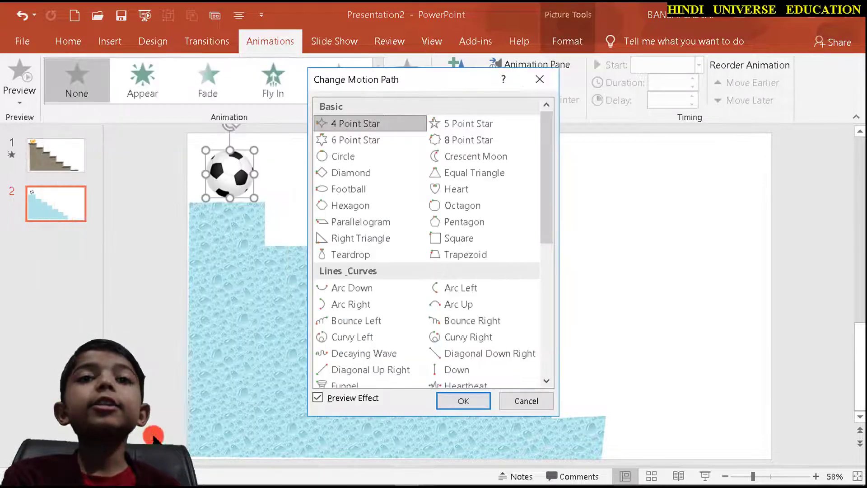
{"action": "left_click", "coordinate": [454, 317]}
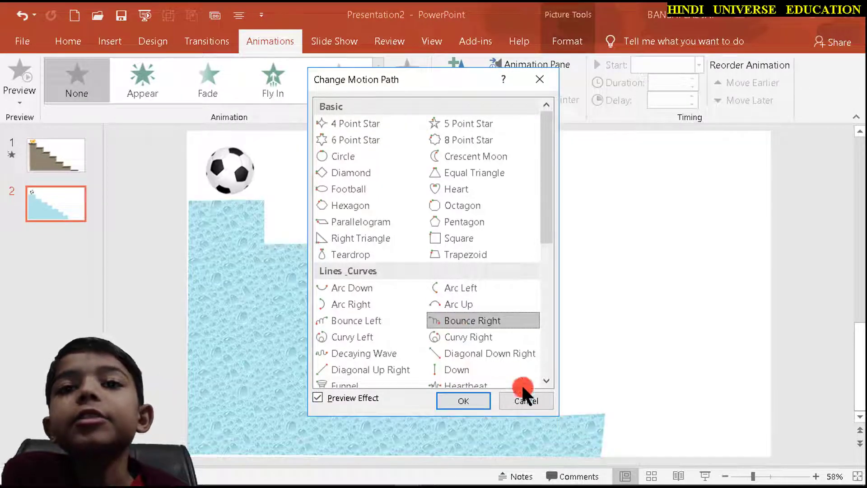
{"action": "left_click", "coordinate": [463, 401]}
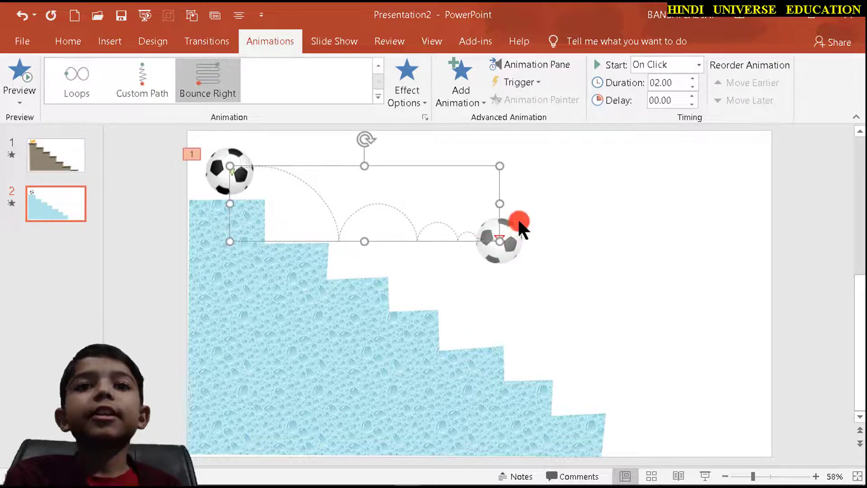
Edit the path's points, adding one and pulling the first bounce down onto the second step
{"action": "right_click", "coordinate": [305, 180]}
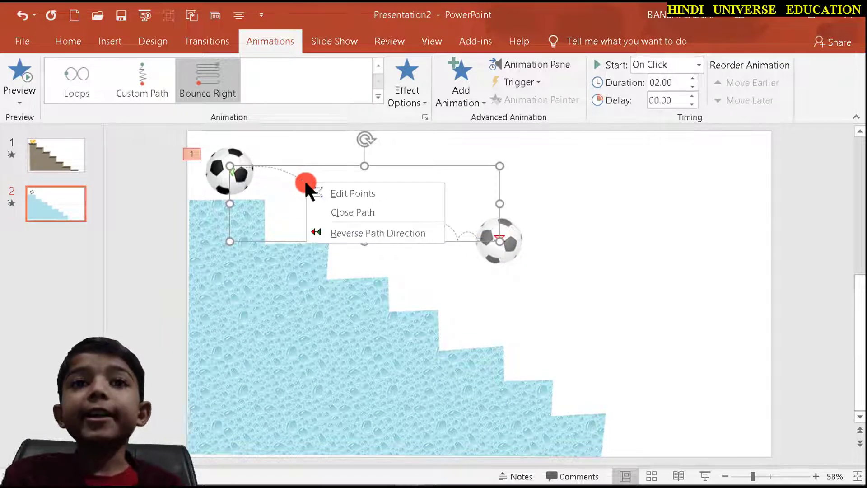
{"action": "left_click", "coordinate": [315, 188]}
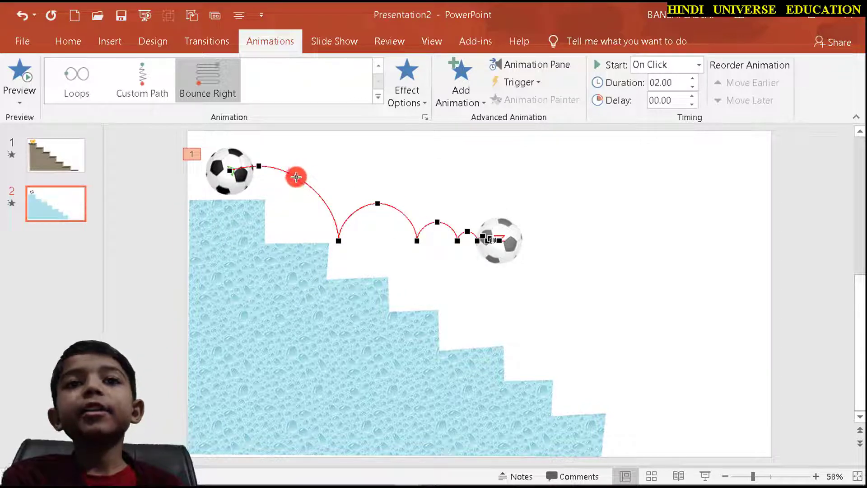
{"action": "right_click", "coordinate": [295, 176]}
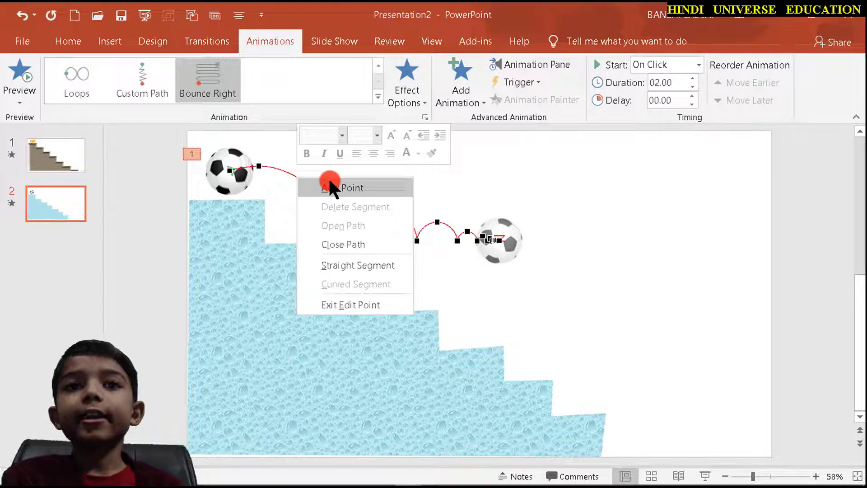
{"action": "left_click", "coordinate": [330, 185]}
{"action": "left_click_drag", "start_coordinate": [309, 189], "coordinate": [288, 304]}
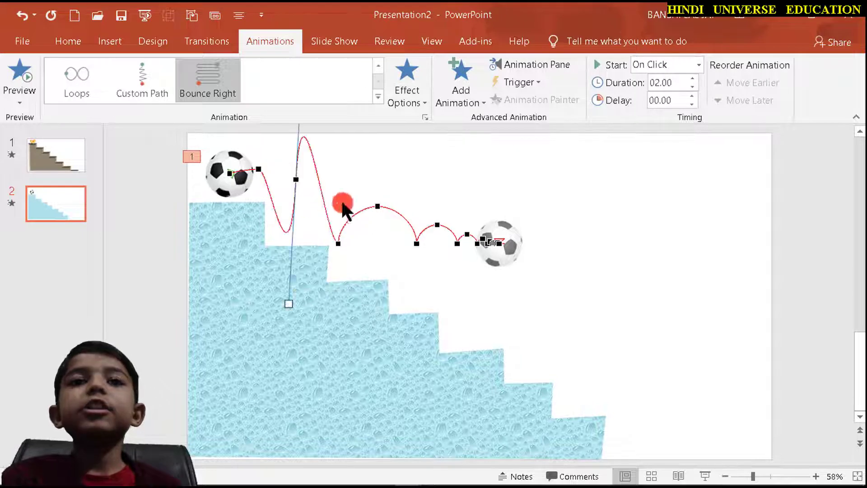
{"action": "left_click", "coordinate": [338, 245]}
{"action": "mouse_move", "coordinate": [358, 244]}
{"action": "left_mouse_down"}
{"action": "mouse_move", "coordinate": [379, 339]}
{"action": "mouse_move", "coordinate": [395, 170]}
{"action": "left_mouse_up"}
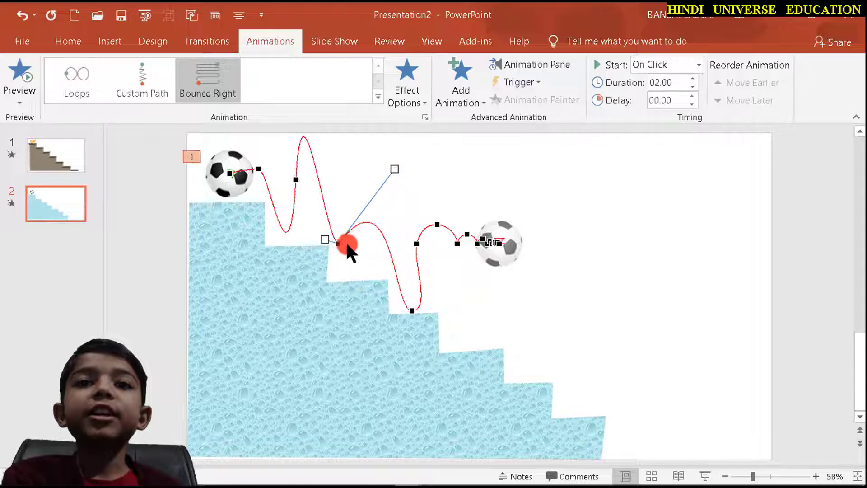
Curve the path so the next bounce's low point lands on the third step
{"action": "right_click", "coordinate": [418, 225]}
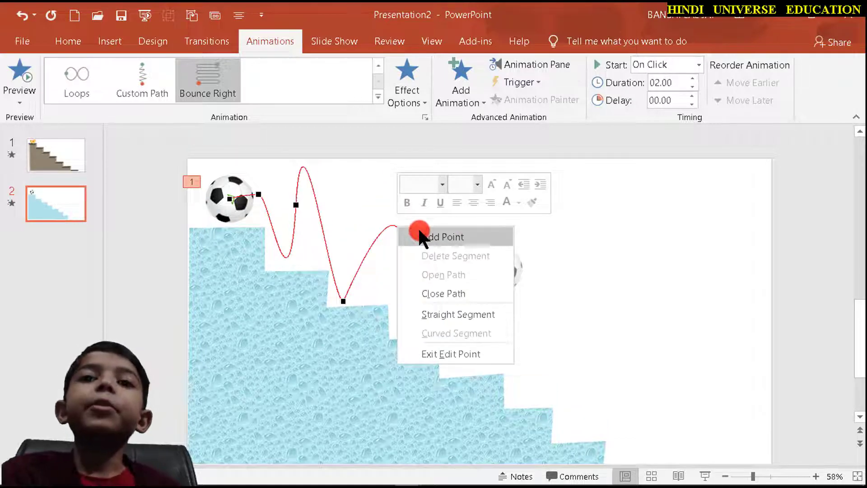
{"action": "key", "text": "Escape"}
{"action": "left_click", "coordinate": [396, 226]}
{"action": "left_click_drag", "start_coordinate": [397, 230], "coordinate": [422, 232]}
{"action": "left_click", "coordinate": [417, 268]}
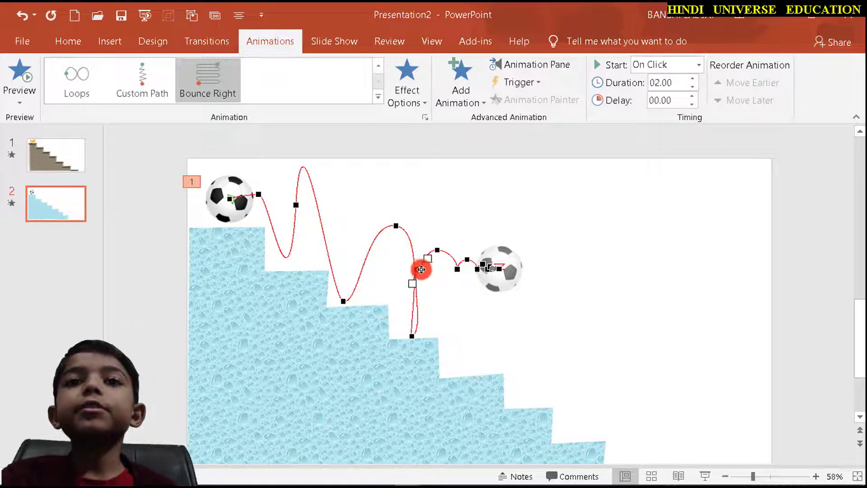
{"action": "mouse_move", "coordinate": [421, 269]}
{"action": "left_mouse_down"}
{"action": "mouse_move", "coordinate": [434, 268]}
{"action": "mouse_move", "coordinate": [427, 260]}
{"action": "left_mouse_up"}
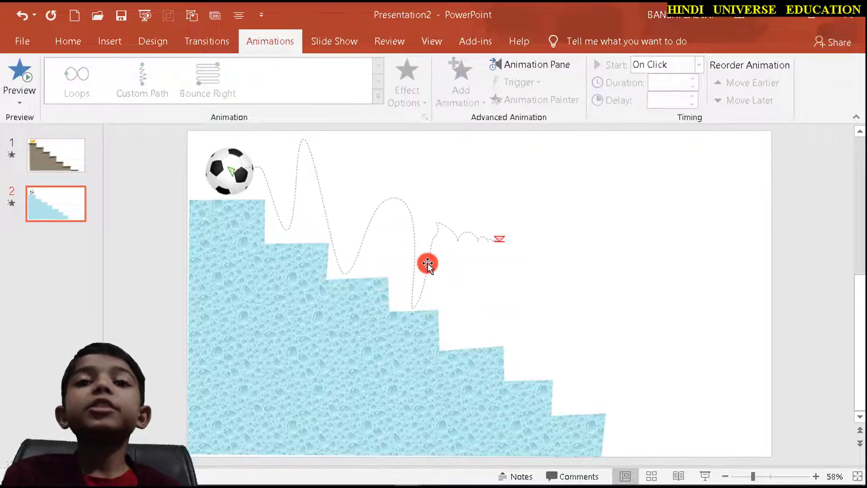
{"action": "left_click", "coordinate": [428, 267]}
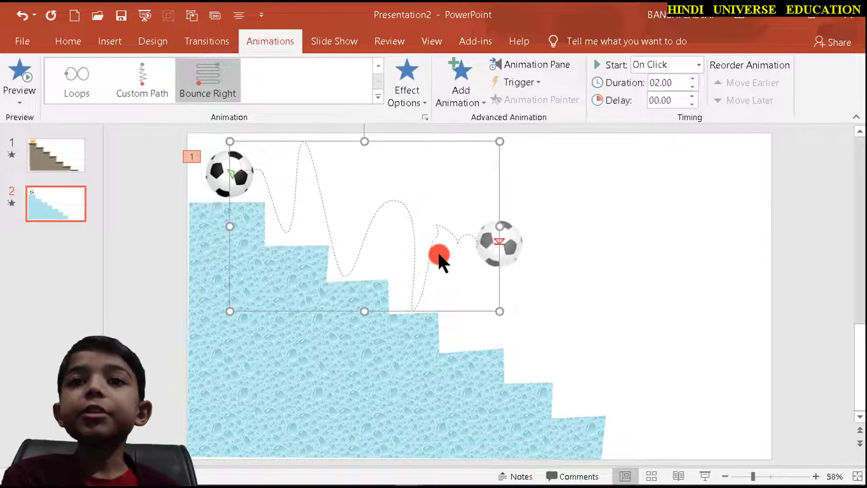
Reshape the later bounces onto the lower steps and remove an extra point near the ball
{"action": "right_click", "coordinate": [433, 246]}
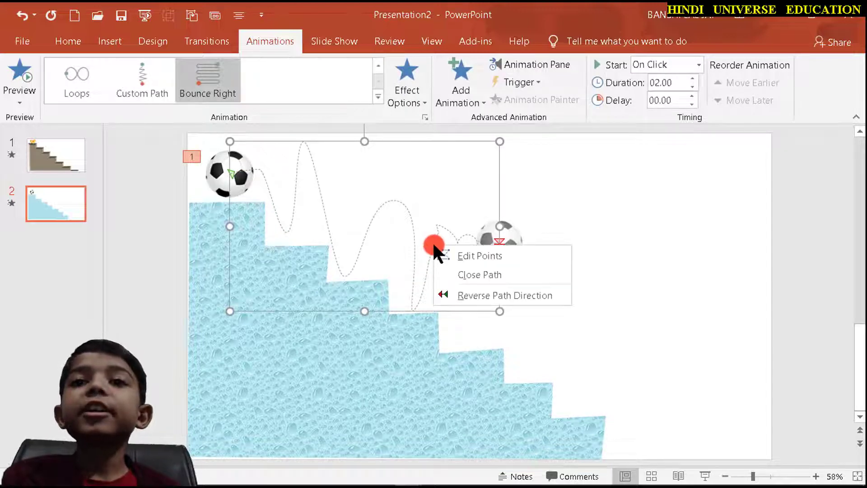
{"action": "left_click", "coordinate": [440, 253]}
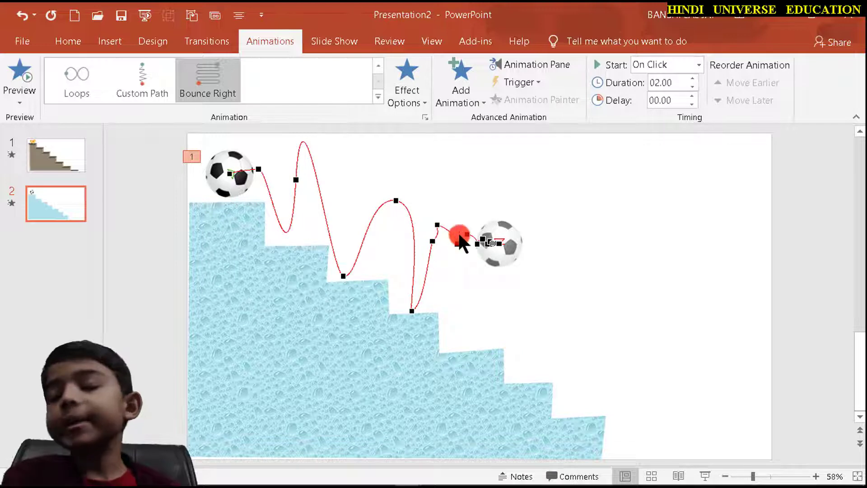
{"action": "left_click", "coordinate": [413, 239]}
{"action": "left_click_drag", "start_coordinate": [433, 245], "coordinate": [453, 316]}
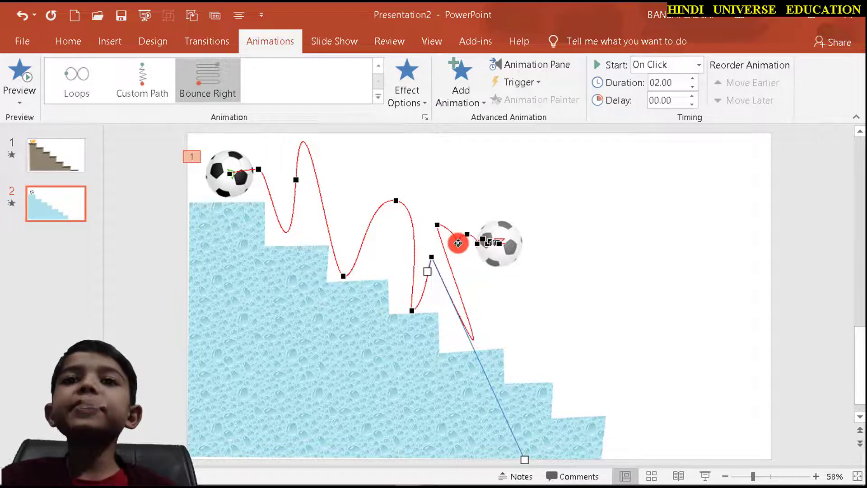
{"action": "left_click_drag", "start_coordinate": [458, 242], "coordinate": [532, 385]}
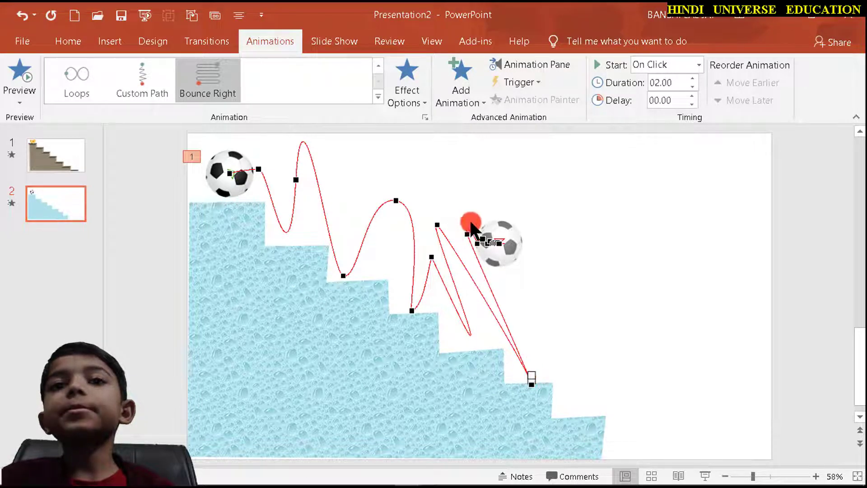
{"action": "left_click", "coordinate": [438, 228]}
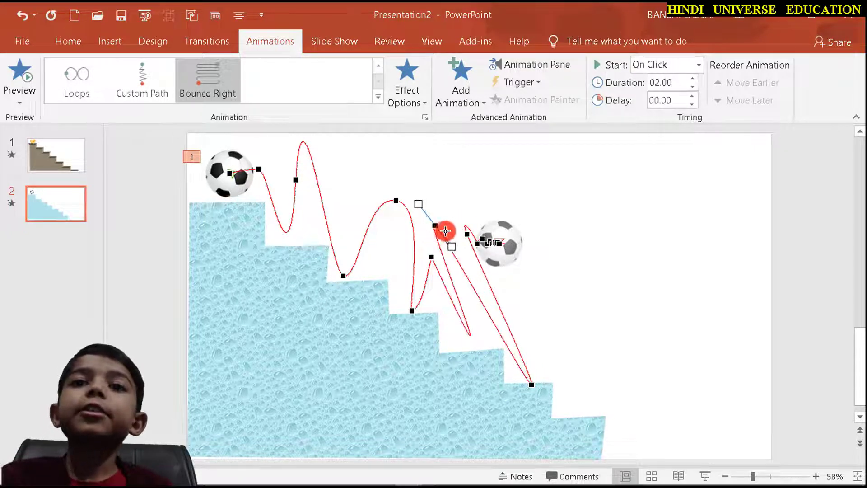
{"action": "left_click_drag", "start_coordinate": [454, 243], "coordinate": [482, 209]}
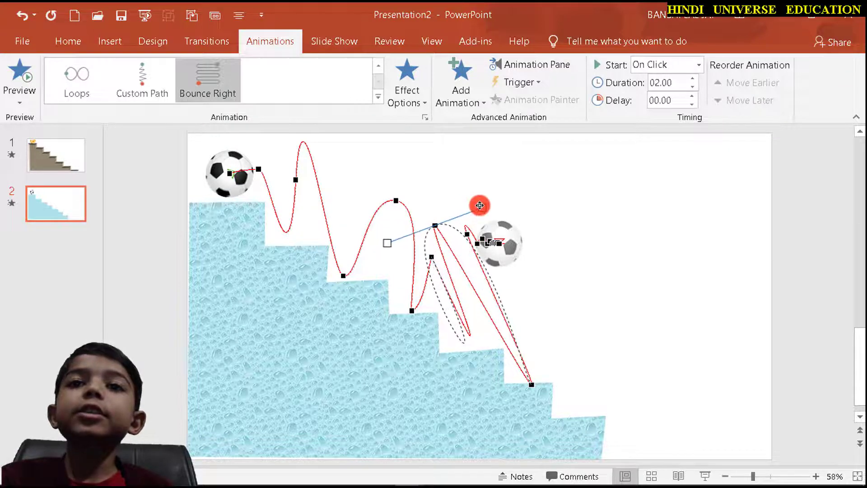
{"action": "mouse_move", "coordinate": [419, 281]}
{"action": "left_mouse_down"}
{"action": "mouse_move", "coordinate": [437, 270]}
{"action": "mouse_move", "coordinate": [410, 260]}
{"action": "left_mouse_up"}
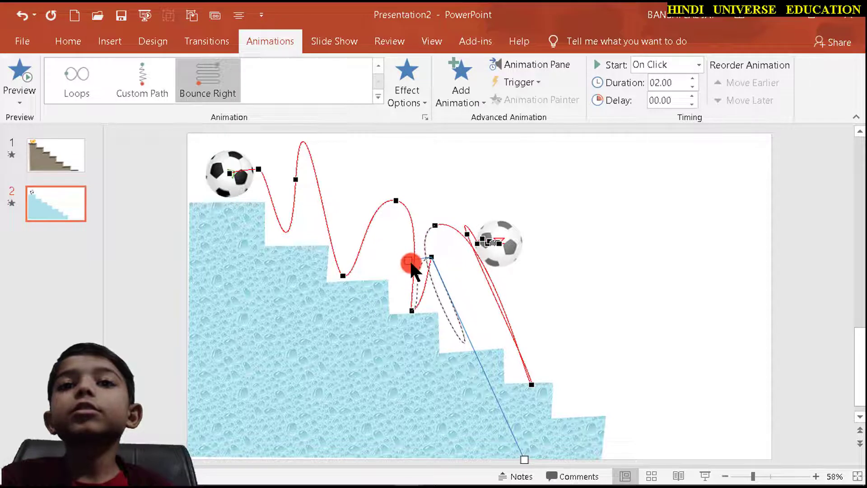
{"action": "left_click_drag", "start_coordinate": [452, 228], "coordinate": [484, 242]}
{"action": "right_click", "coordinate": [490, 243]}
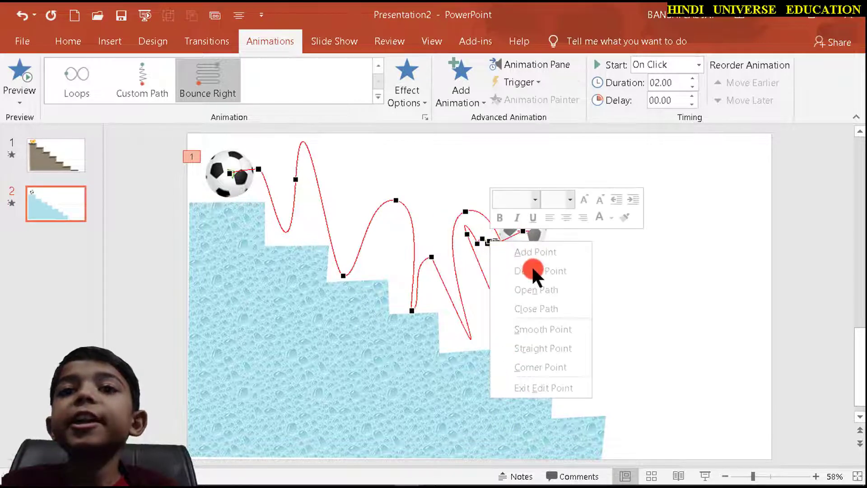
{"action": "right_click", "coordinate": [488, 241]}
{"action": "left_click", "coordinate": [505, 264]}
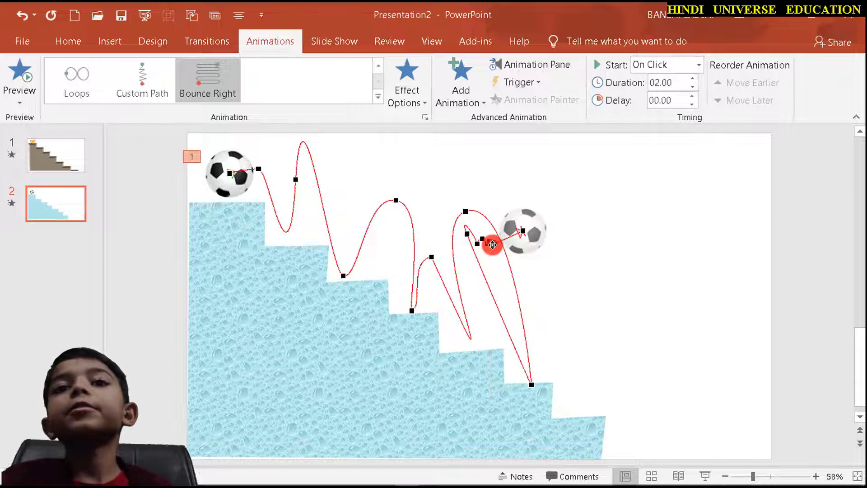
Delete the stray points forming the small loop at the path's end
{"action": "right_click", "coordinate": [492, 244]}
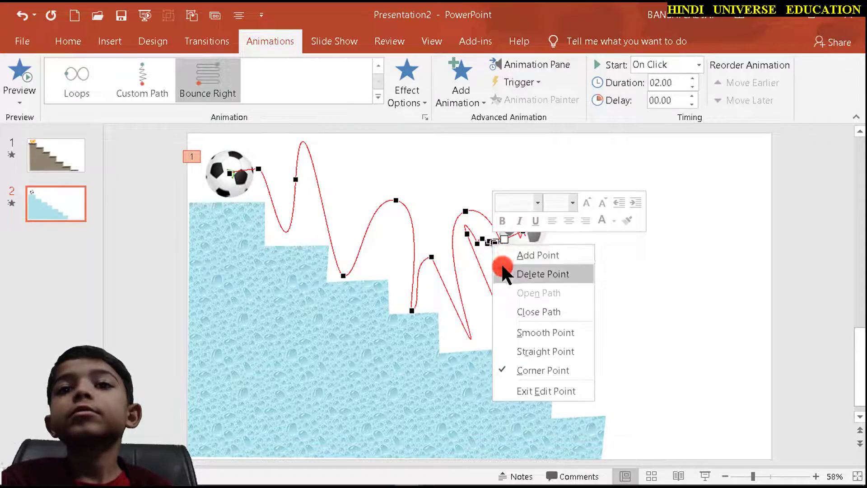
{"action": "left_click", "coordinate": [501, 272]}
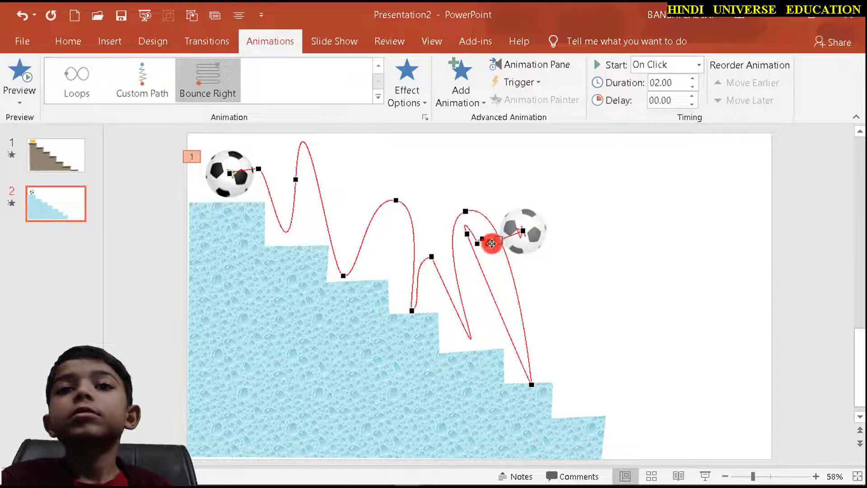
{"action": "right_click", "coordinate": [492, 244]}
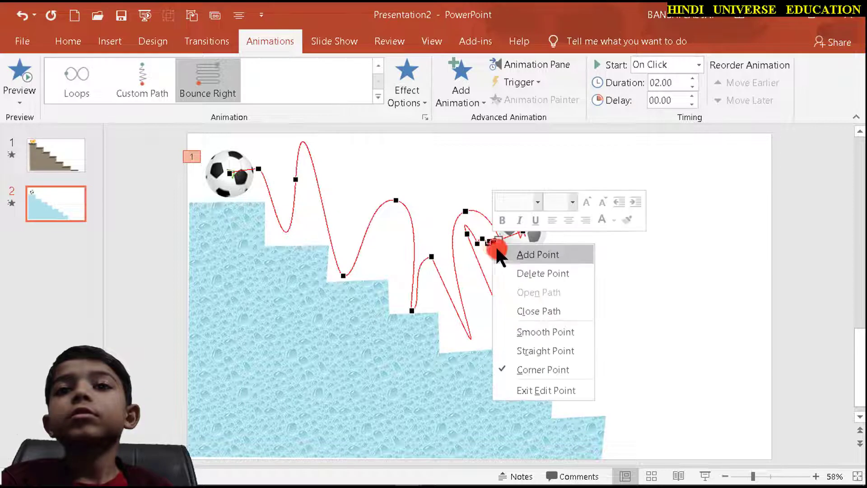
{"action": "left_click", "coordinate": [503, 273]}
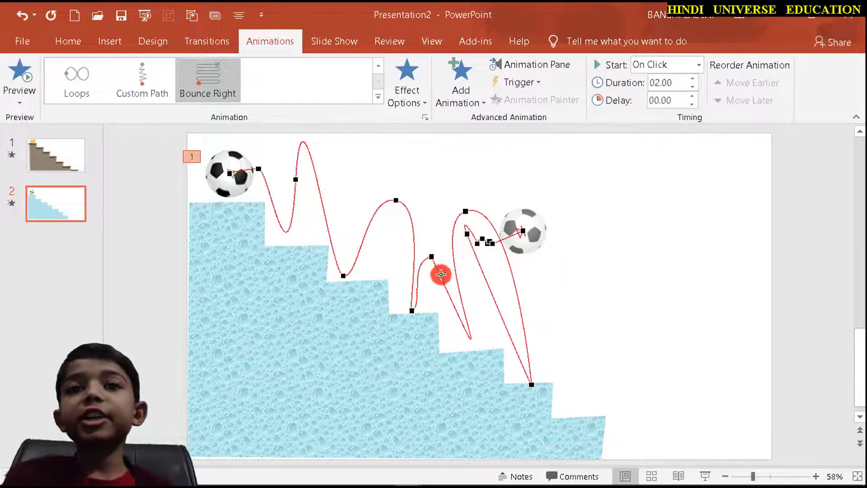
{"action": "right_click", "coordinate": [493, 243]}
{"action": "left_click", "coordinate": [513, 265]}
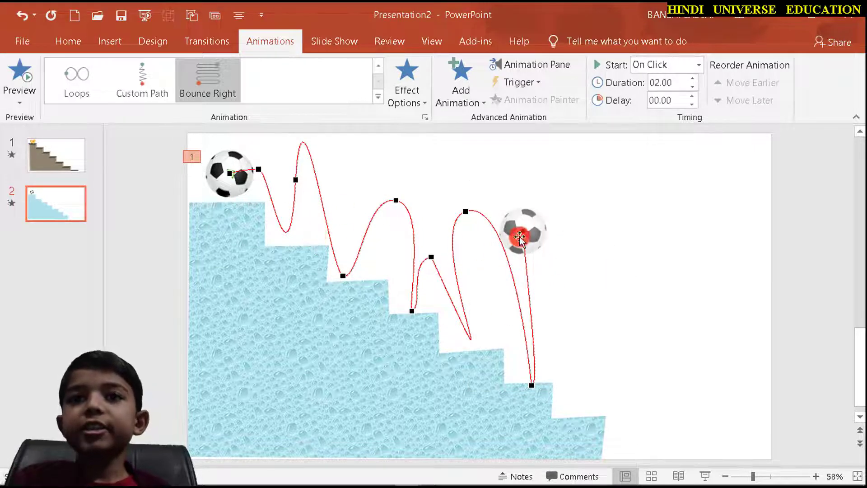
Move the path's end onto the bottom step and add a point forming one extra bounce
{"action": "left_click_drag", "start_coordinate": [524, 234], "coordinate": [584, 350]}
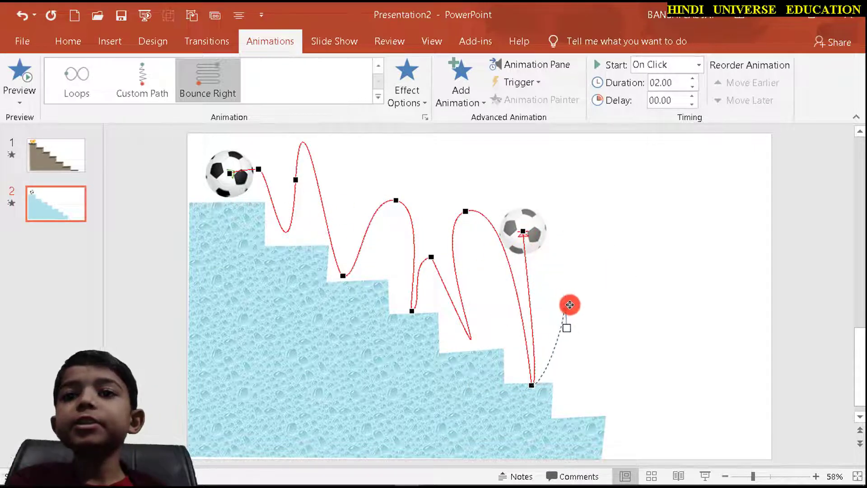
{"action": "left_click_drag", "start_coordinate": [584, 350], "coordinate": [592, 388]}
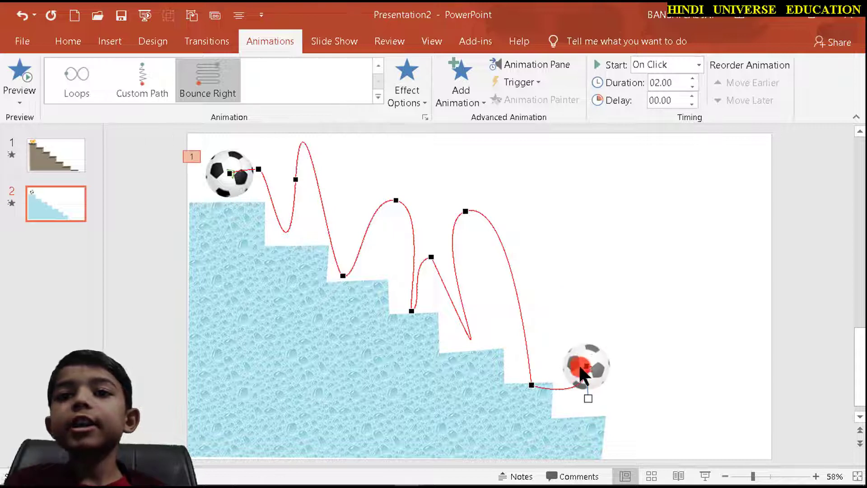
{"action": "right_click", "coordinate": [553, 388]}
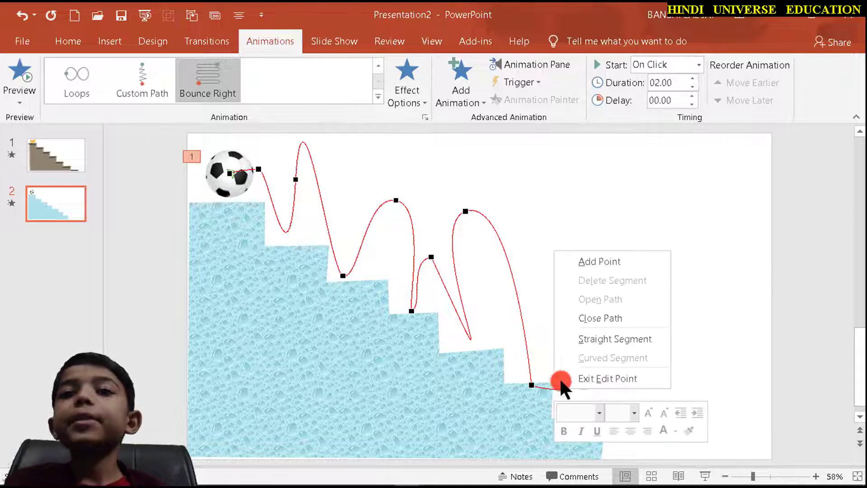
{"action": "left_click", "coordinate": [596, 263]}
{"action": "left_click_drag", "start_coordinate": [540, 379], "coordinate": [585, 402]}
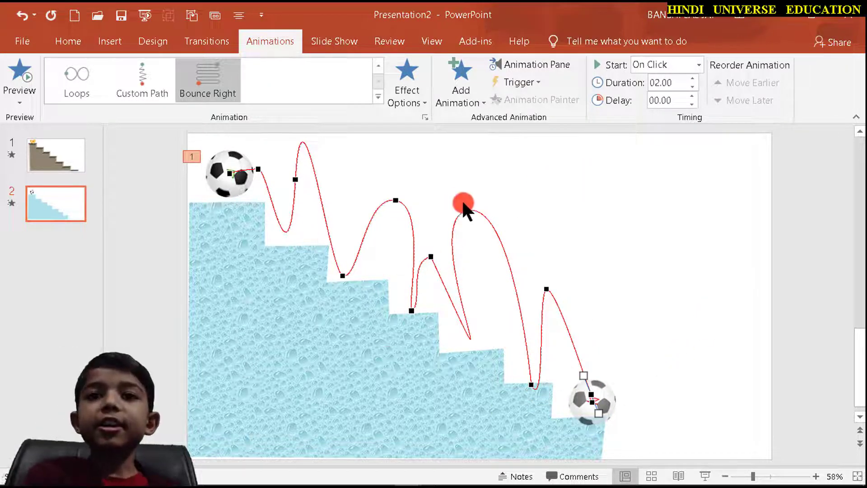
Set the football's motion path animation duration to 10.00 seconds
{"action": "left_click", "coordinate": [650, 236]}
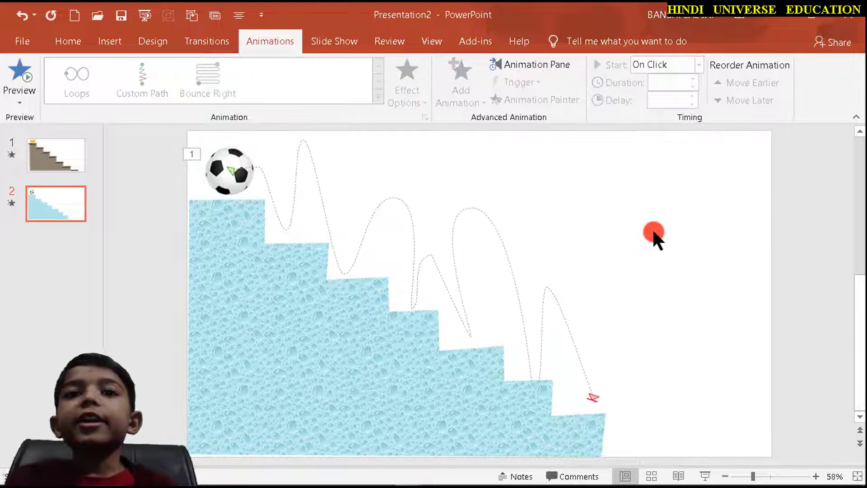
{"action": "left_click", "coordinate": [353, 227]}
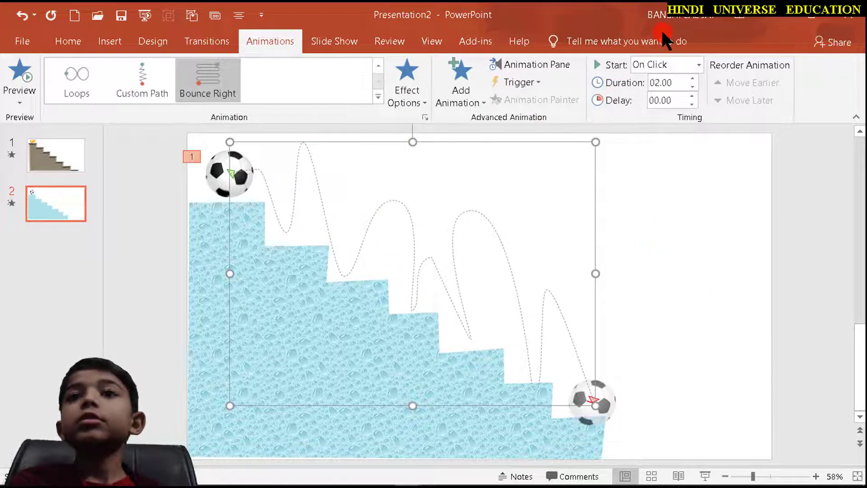
{"action": "left_click", "coordinate": [693, 76]}
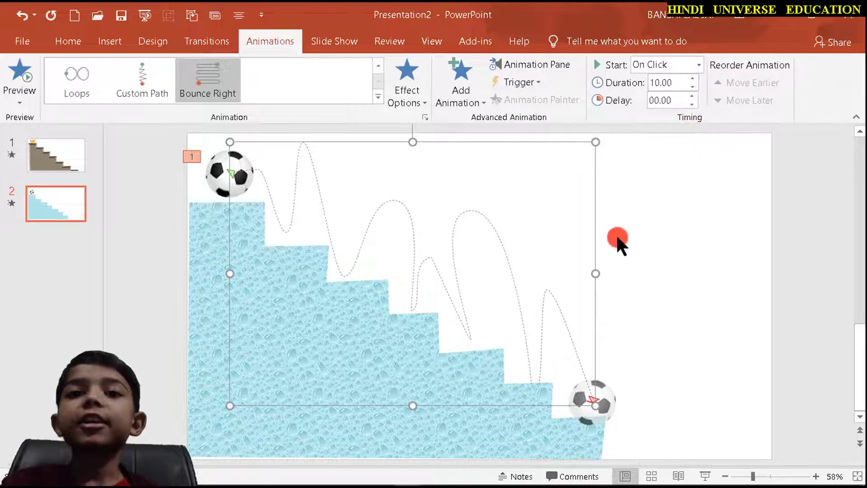
{"action": "left_click", "coordinate": [278, 432]}
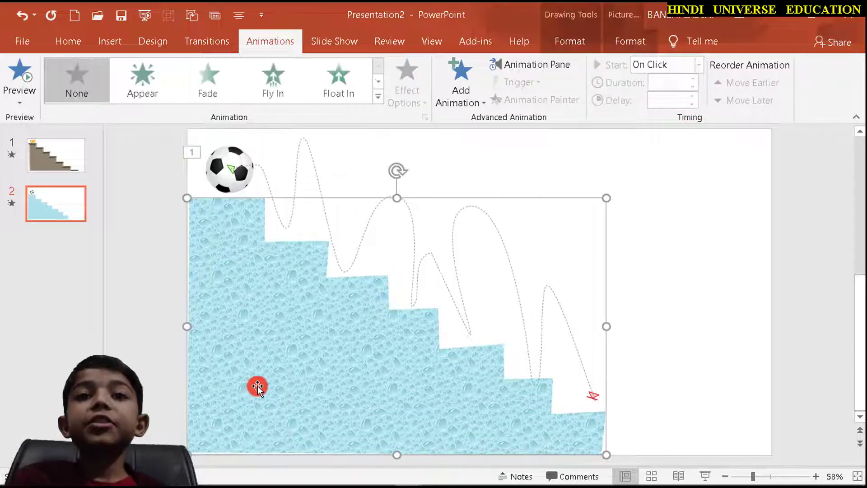
{"action": "left_click_drag", "start_coordinate": [279, 398], "coordinate": [297, 311]}
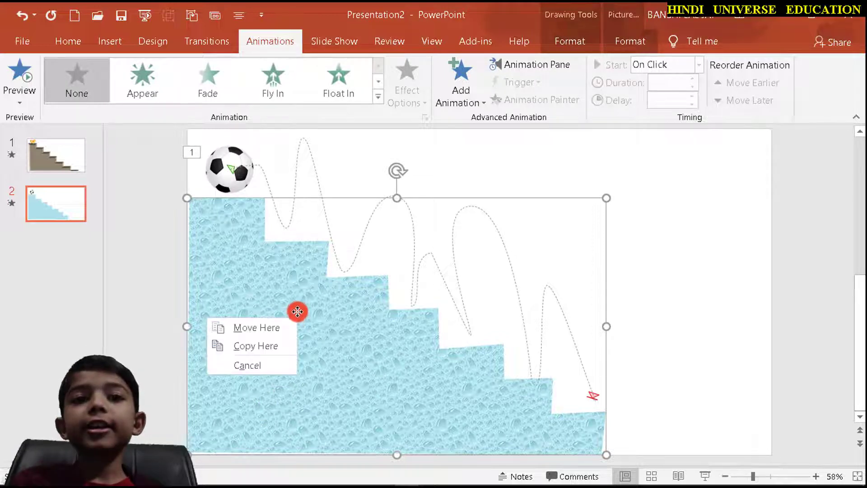
In Format Picture, give the staircase a top bevel 54.5 pt wide and 51 pt high
{"action": "right_click", "coordinate": [327, 331]}
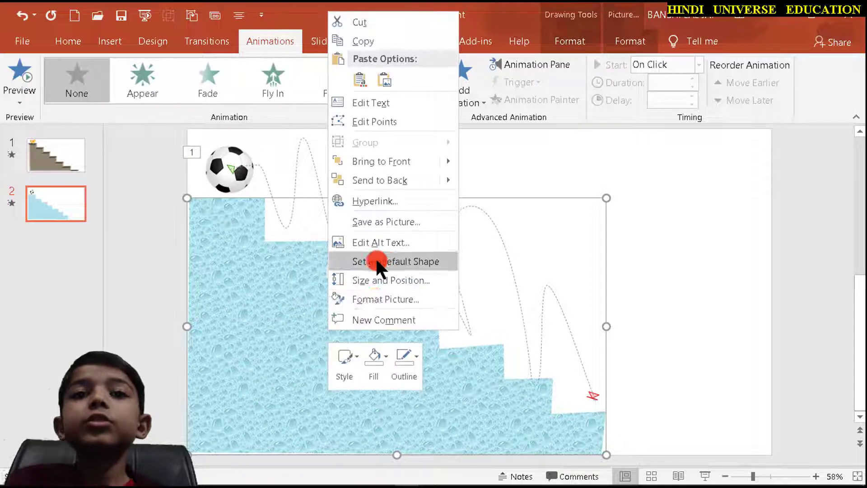
{"action": "left_click", "coordinate": [373, 298]}
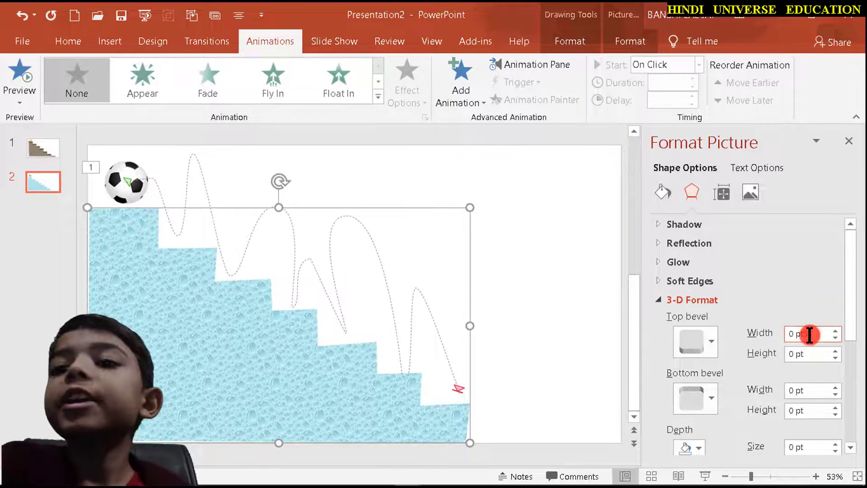
{"action": "triple_click", "coordinate": [809, 335]}
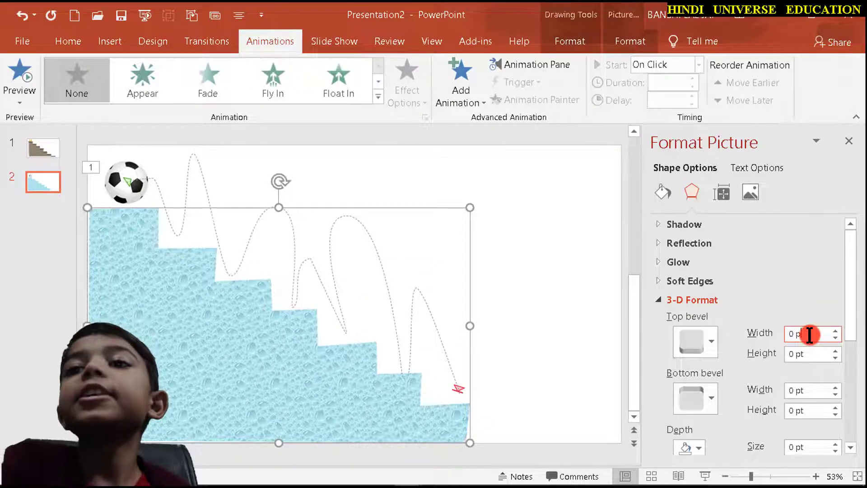
{"action": "type", "text": "54"}
{"action": "key", "text": "Return"}
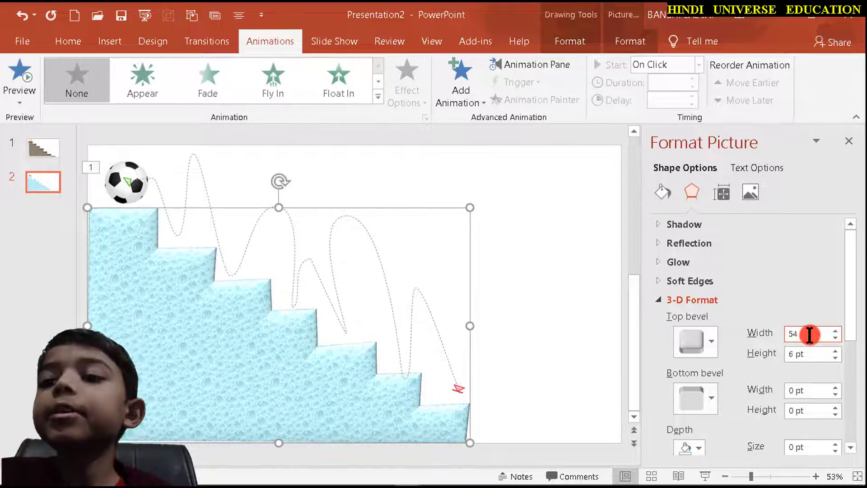
{"action": "type", "text": ".5"}
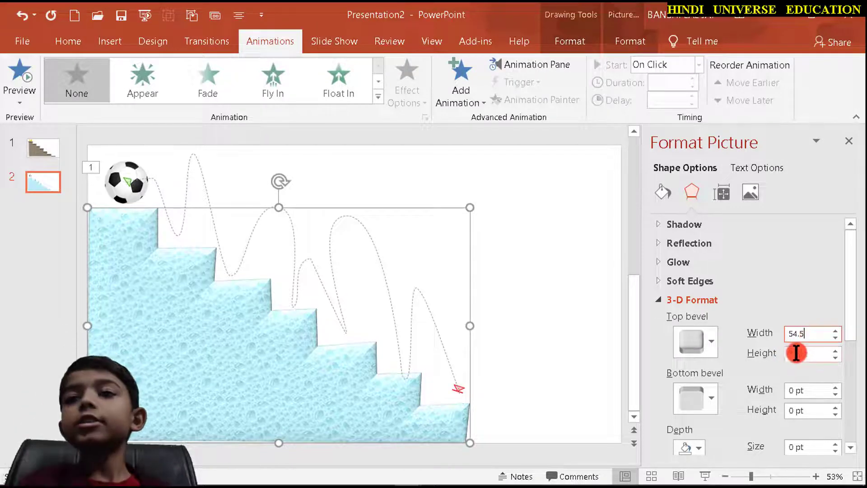
{"action": "type", "text": "54.5"}
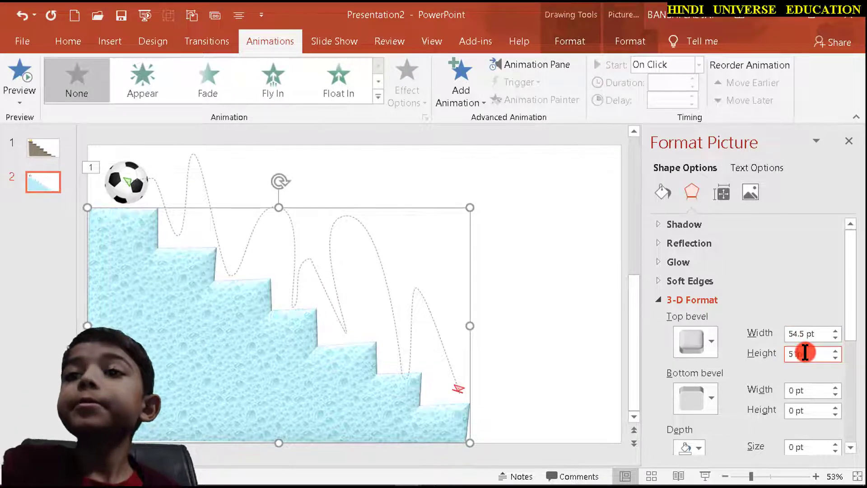
{"action": "key", "text": "Return"}
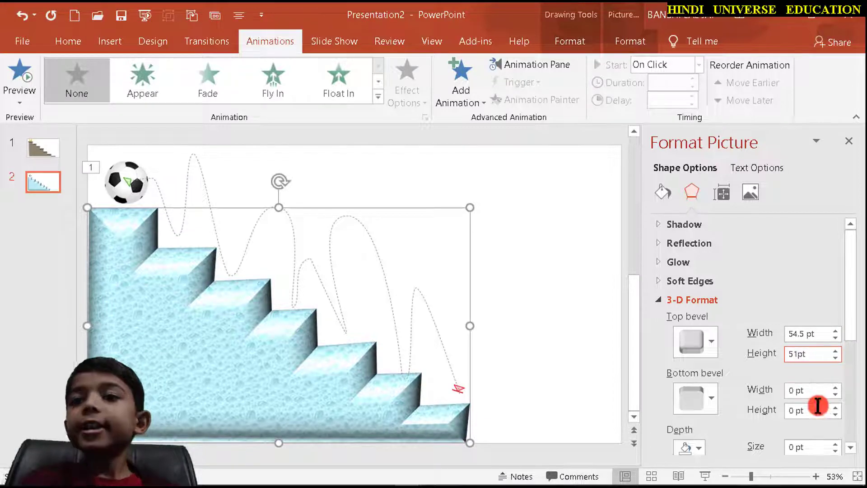
{"action": "left_click", "coordinate": [708, 341]}
Apply the Angle top bevel, Soft Edge material and Sunrise lighting to the staircase
{"action": "left_click", "coordinate": [698, 255]}
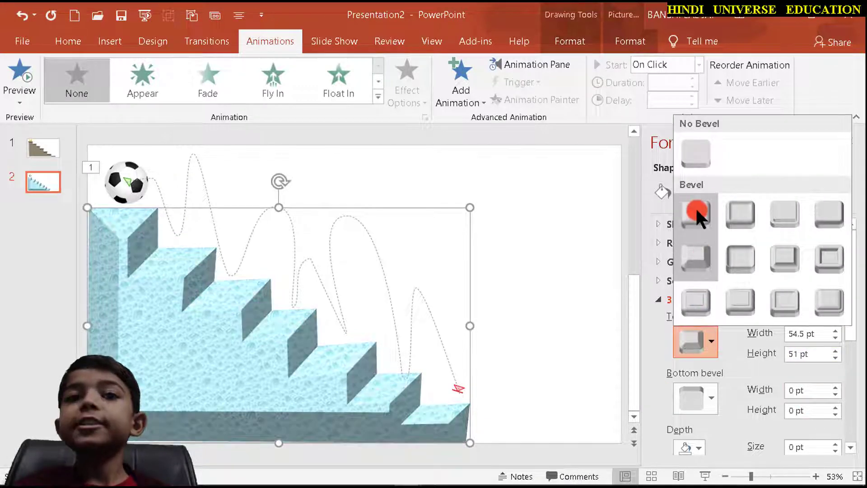
{"action": "left_click", "coordinate": [826, 211]}
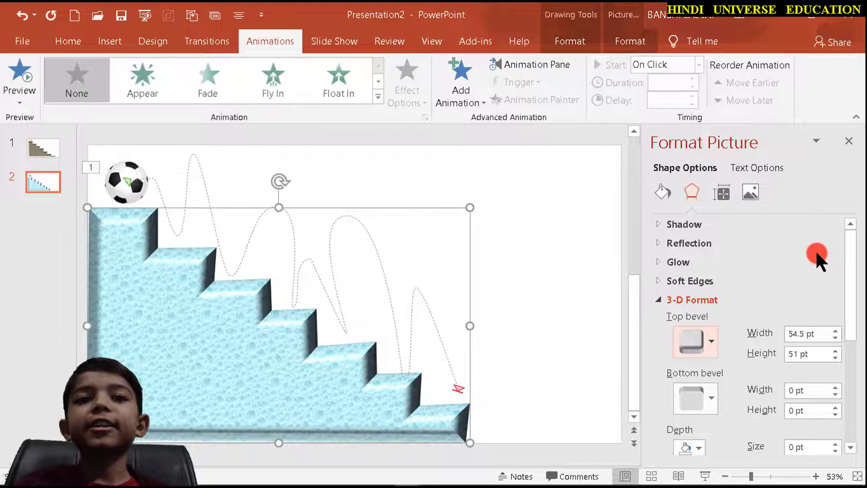
{"action": "scroll", "coordinate": [768, 338], "scroll_direction": "down", "scroll_amount": 3}
{"action": "left_click", "coordinate": [712, 418]}
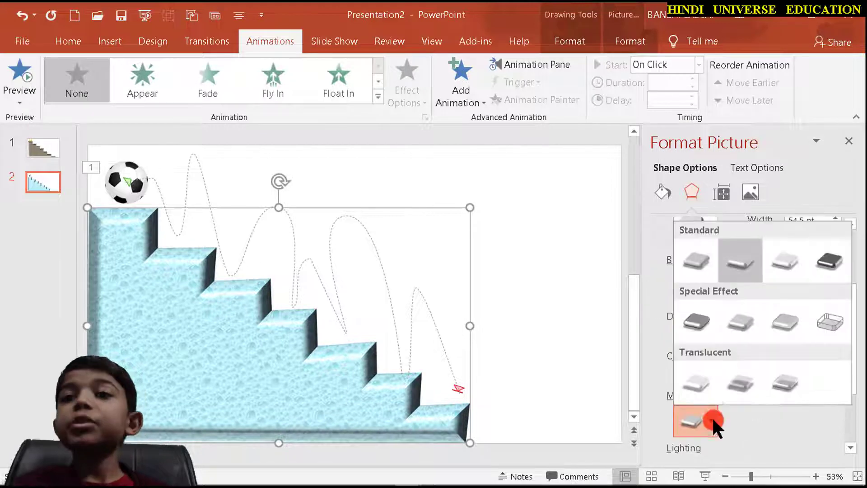
{"action": "left_click", "coordinate": [728, 316]}
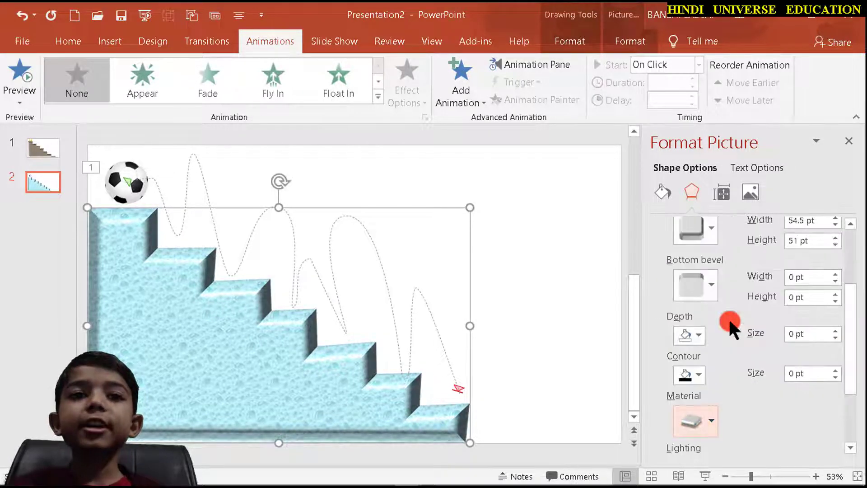
{"action": "scroll", "coordinate": [714, 388], "scroll_direction": "down", "scroll_amount": 2}
{"action": "left_click", "coordinate": [711, 388]}
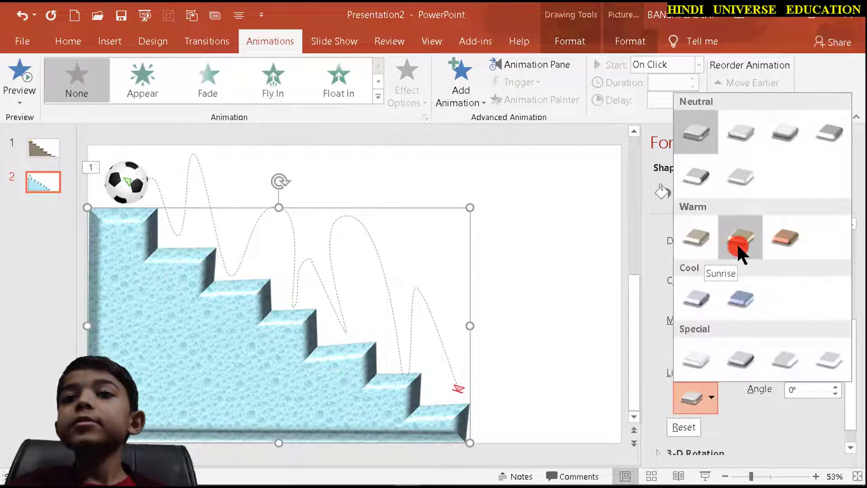
{"action": "left_click", "coordinate": [736, 243]}
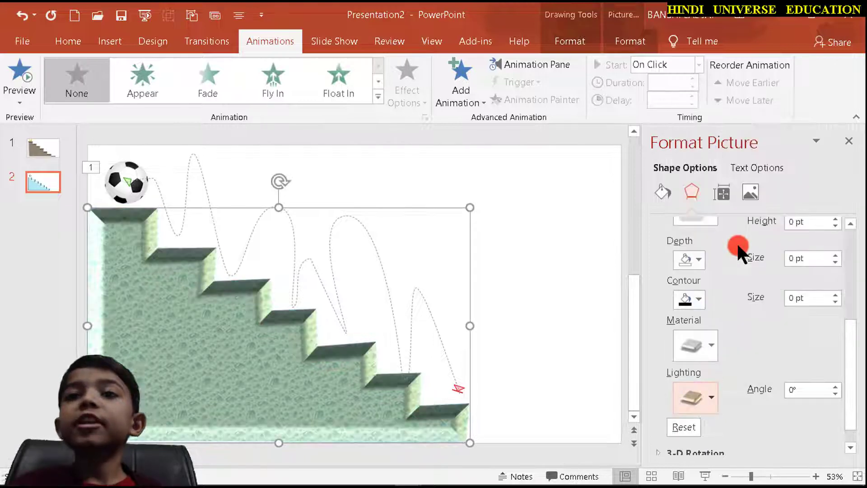
Run the slide show from the beginning to watch the football bounce down the steps
{"action": "left_click", "coordinate": [142, 14]}
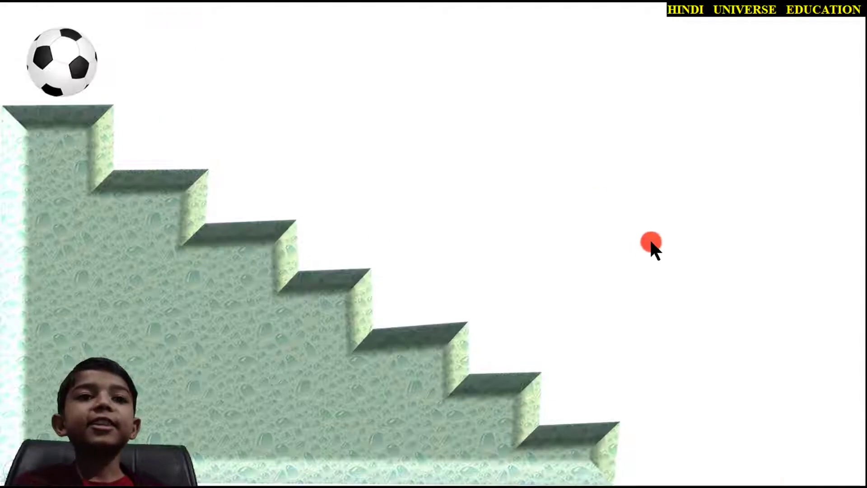